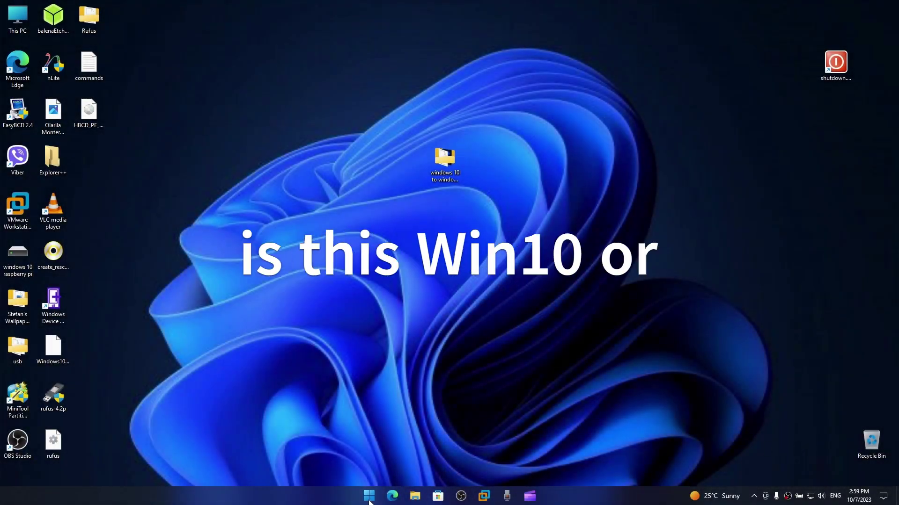
# - Preview the Start menu, then search for and open 'Create a restore point'
pyautogui.press('super')
pyautogui.click(190, 396)
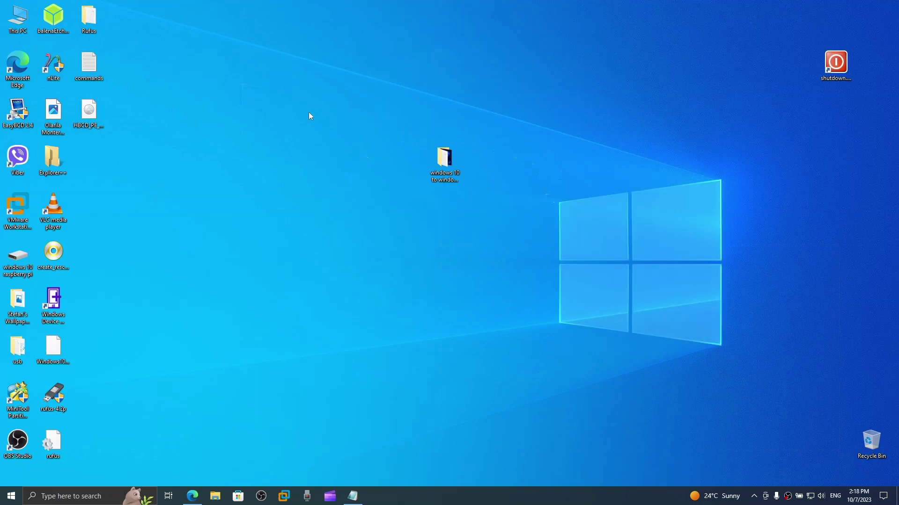
pyautogui.moveTo(349, 65); pyautogui.dragTo(527, 244)
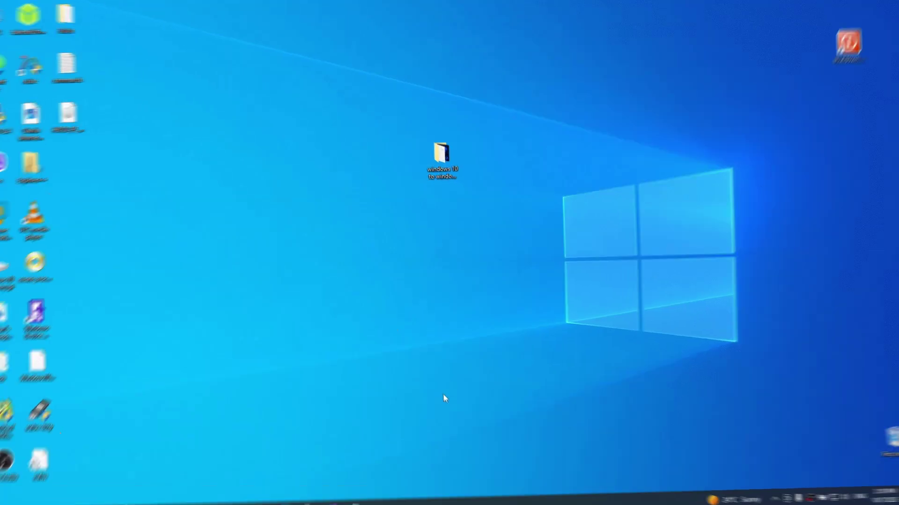
pyautogui.press('super')
pyautogui.write('c')
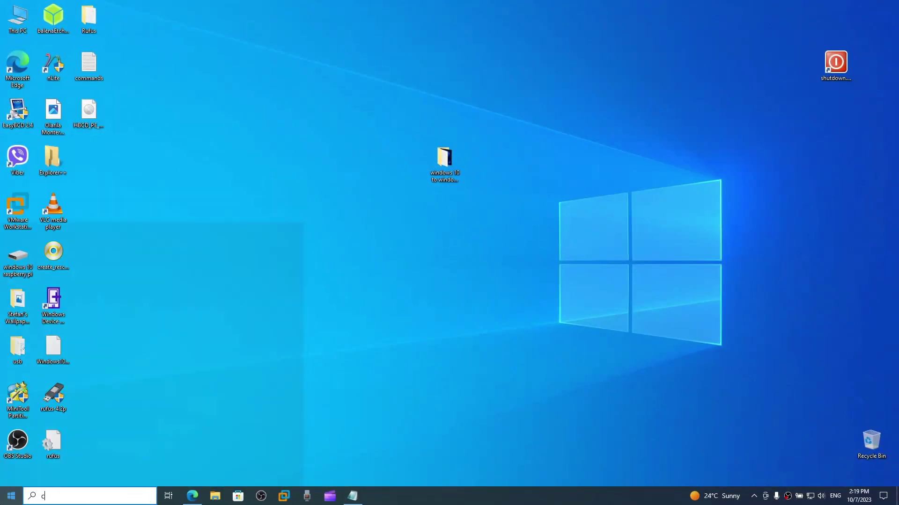
pyautogui.write('rate a')
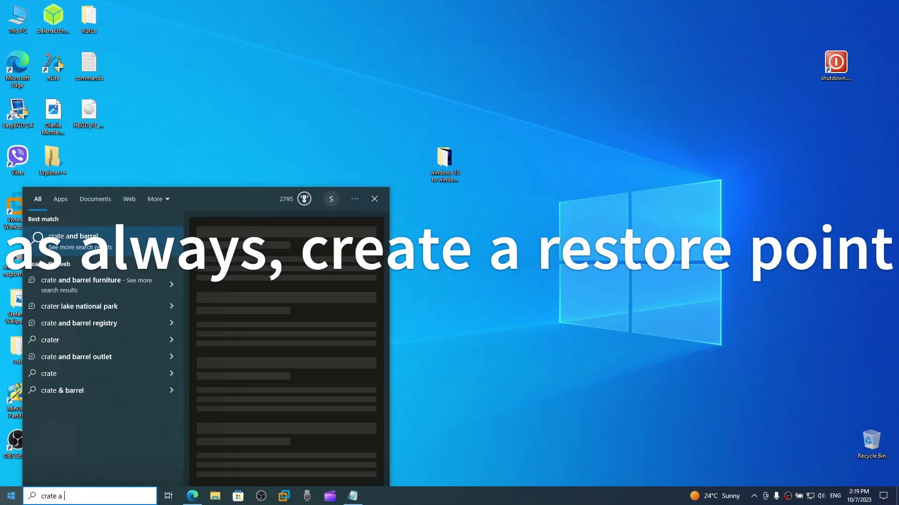
pyautogui.write(' re')
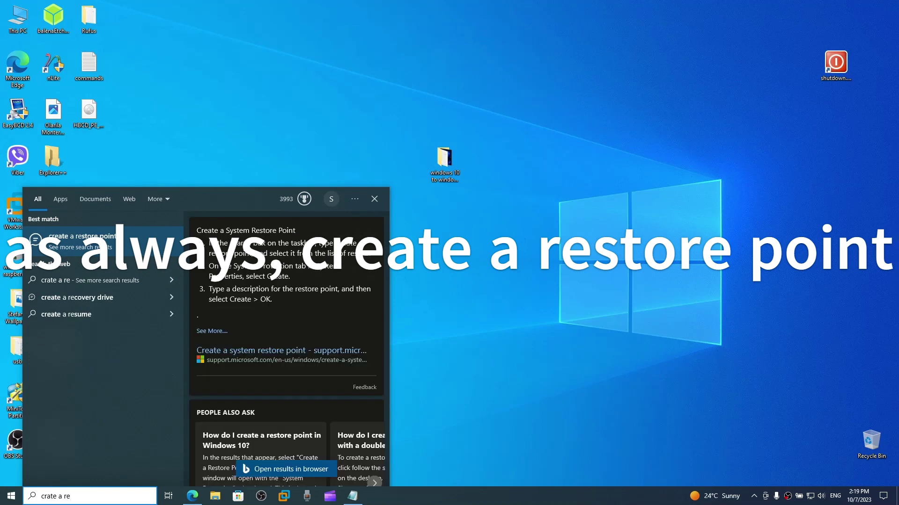
pyautogui.press('Left')
pyautogui.press('Left')
pyautogui.press('Left')
pyautogui.write('e')
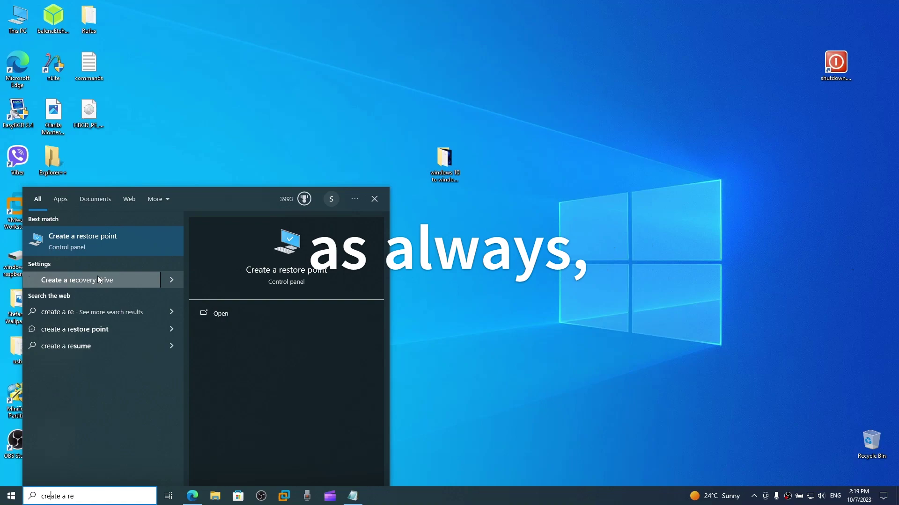
pyautogui.click(104, 243)
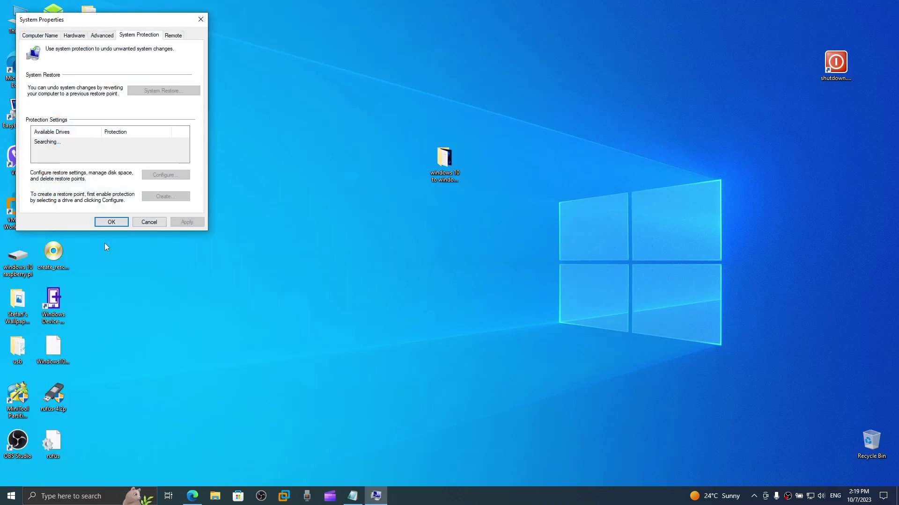
# - Raise Local Disk (C:) maximum restore-point disk usage to 4% and apply it
pyautogui.moveTo(95, 20); pyautogui.dragTo(396, 82)
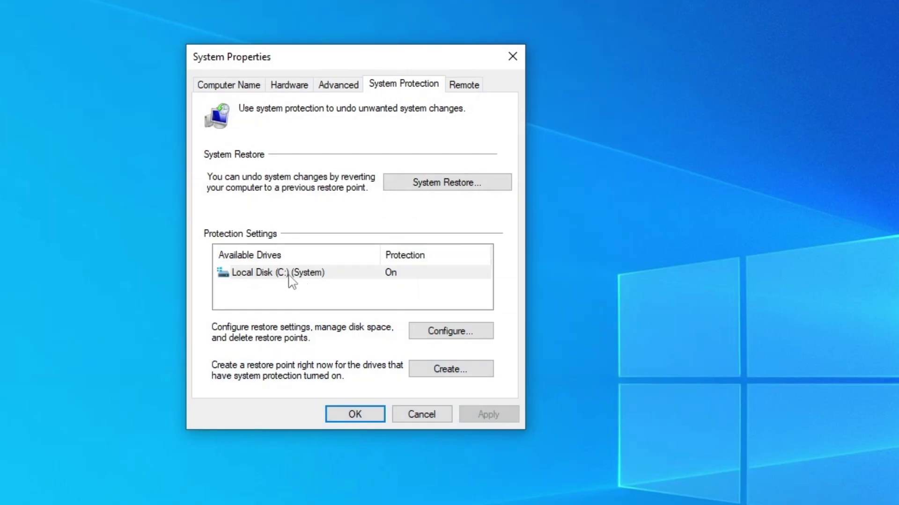
pyautogui.click(370, 202)
pyautogui.click(445, 331)
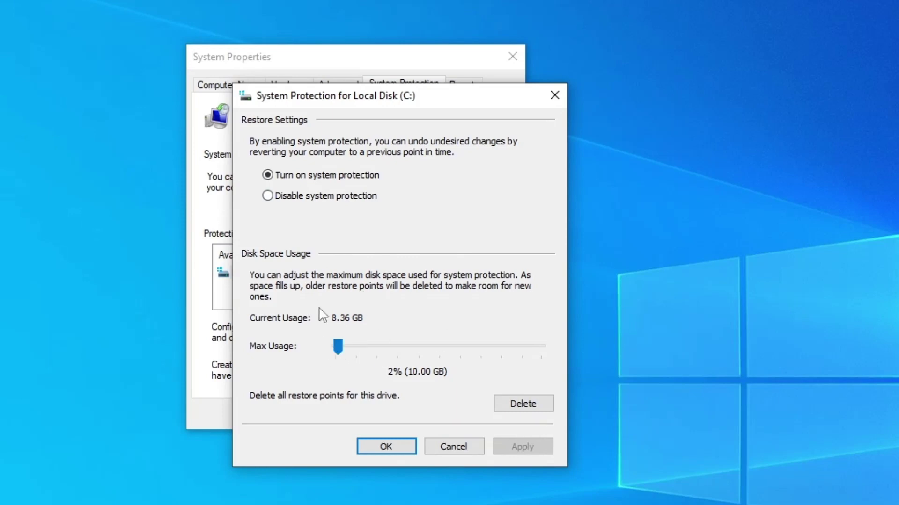
pyautogui.moveTo(340, 349); pyautogui.dragTo(345, 349)
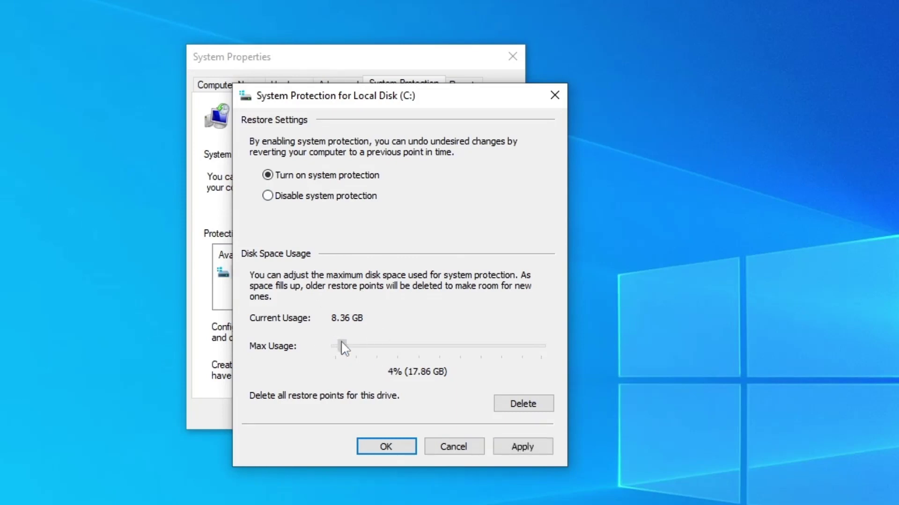
pyautogui.click(538, 447)
pyautogui.click(391, 448)
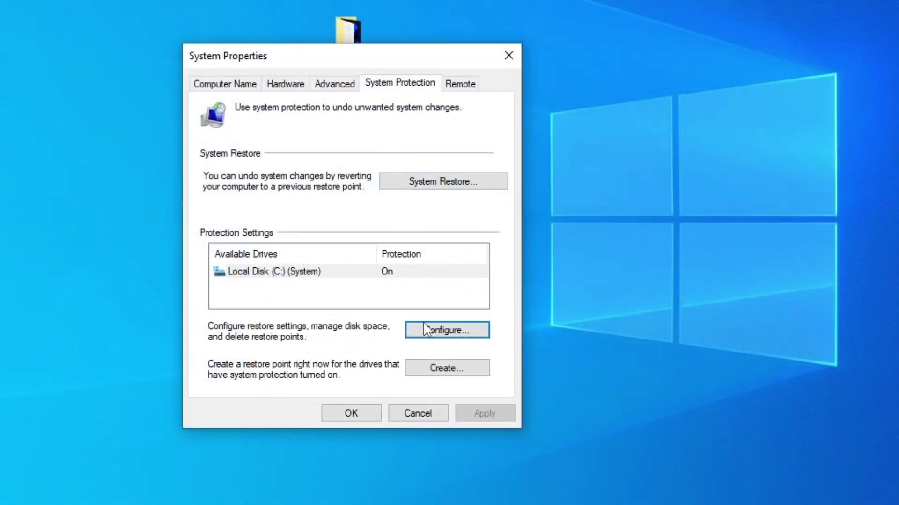
# - Create a restore point named 'windows 10', then close System Properties after it succeeds
pyautogui.click(438, 369)
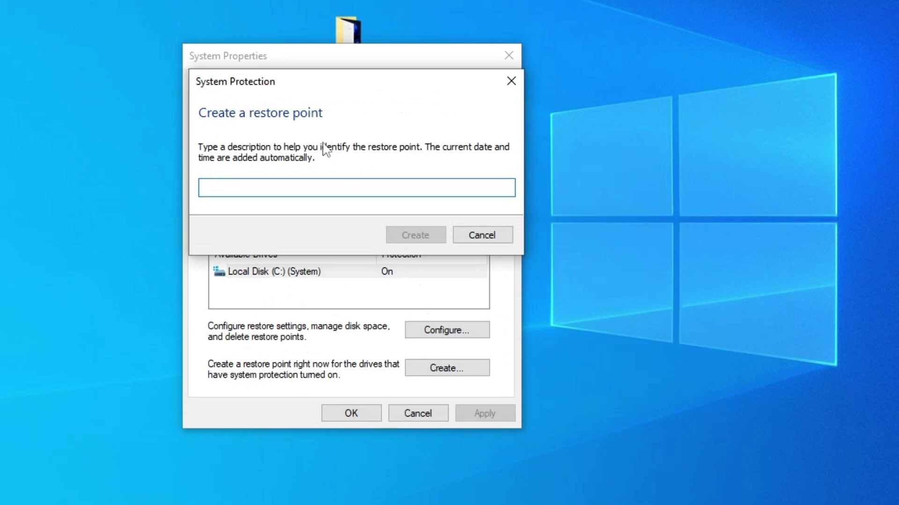
pyautogui.write('windows 10')
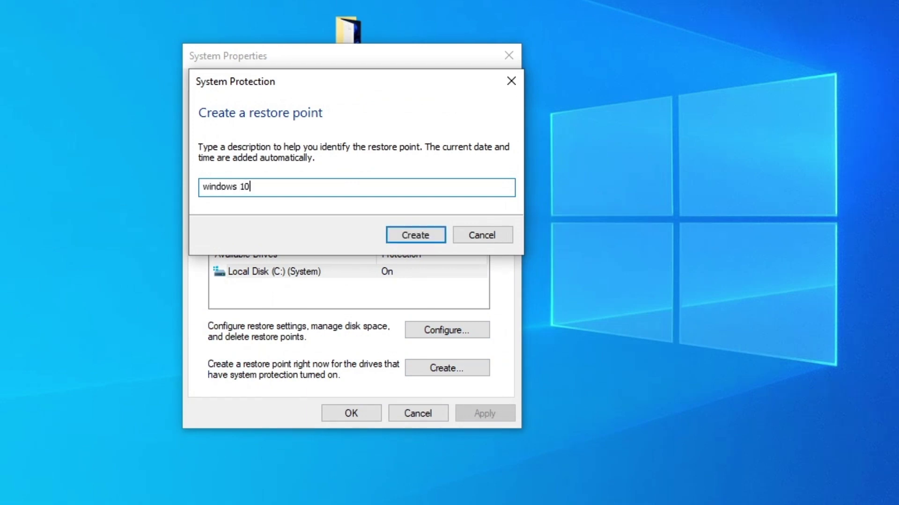
pyautogui.click(417, 235)
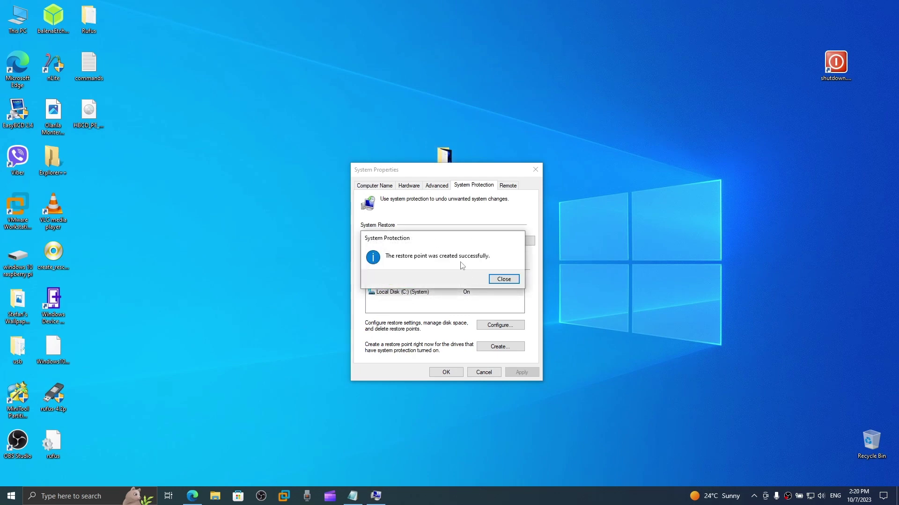
pyautogui.click(503, 279)
pyautogui.click(446, 372)
# - Set the dark bloom image in 'windows 10 to windows 11' as the desktop background
pyautogui.doubleClick(442, 170)
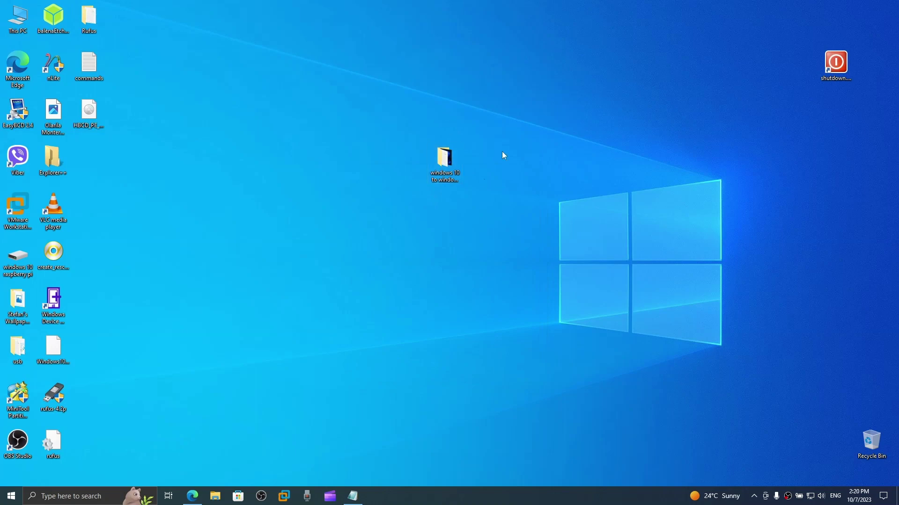
pyautogui.moveTo(539, 261)
pyautogui.mouseDown()
pyautogui.moveTo(314, 146)
pyautogui.moveTo(326, 222)
pyautogui.mouseUp()
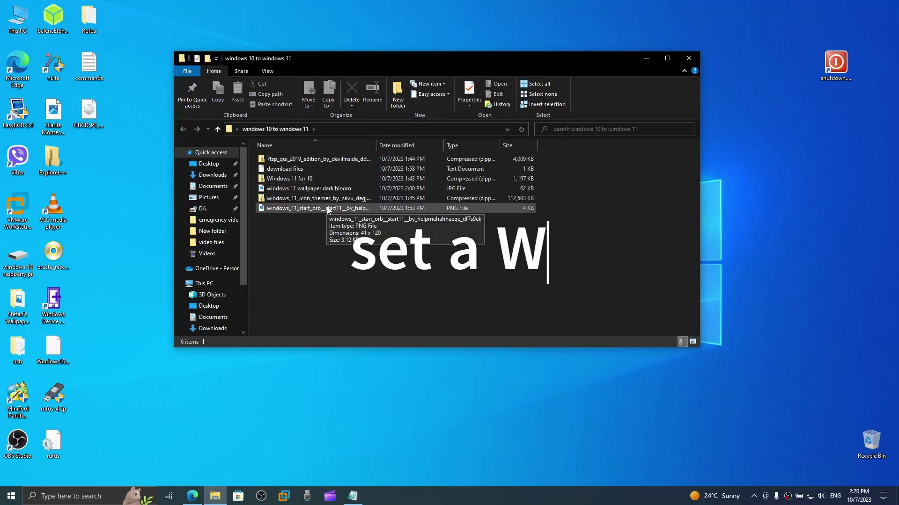
pyautogui.click(285, 189)
pyautogui.rightClick(284, 189)
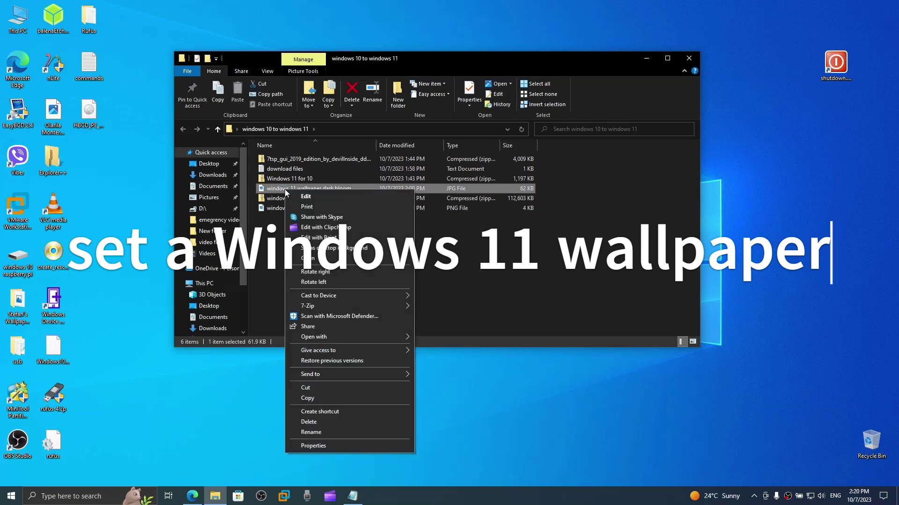
pyautogui.click(309, 249)
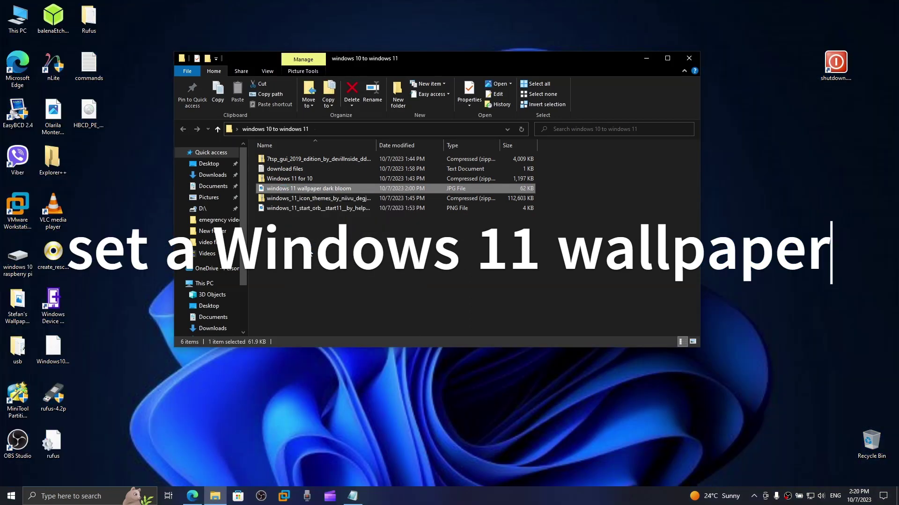
pyautogui.moveTo(495, 59)
pyautogui.mouseDown()
pyautogui.moveTo(466, 330)
pyautogui.moveTo(517, 61)
pyautogui.mouseUp()
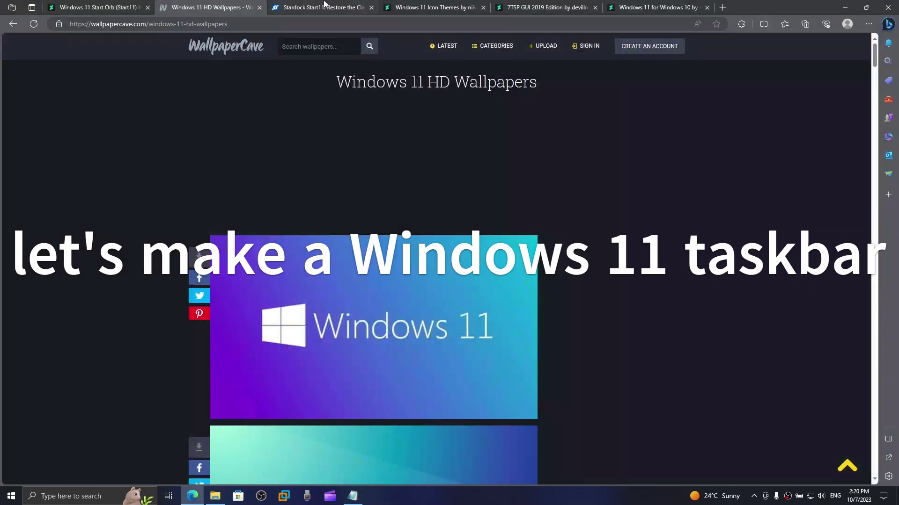
# - Download the free Start11 trial from the Stardock page in Edge
pyautogui.click(325, 4)
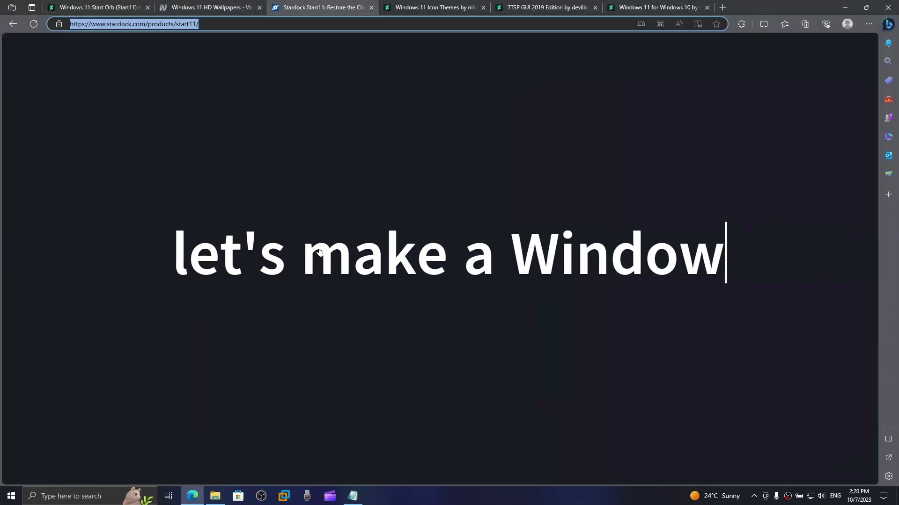
pyautogui.click(387, 163)
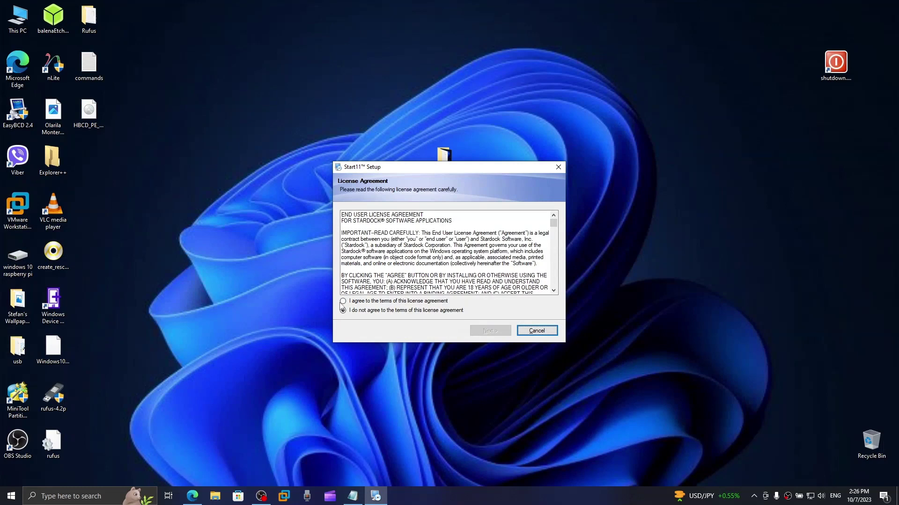
# - Install Start11 to the default folder and start its 30-day trial
pyautogui.click(343, 301)
pyautogui.click(500, 332)
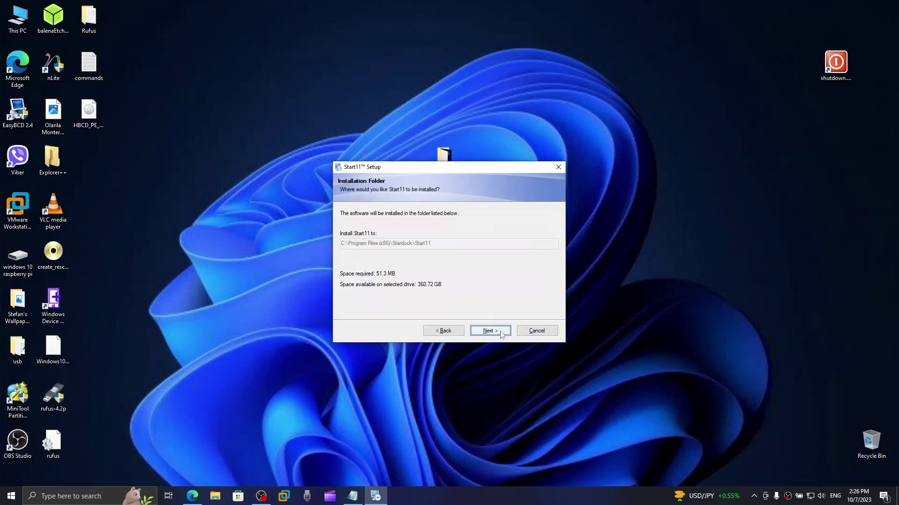
pyautogui.click(500, 332)
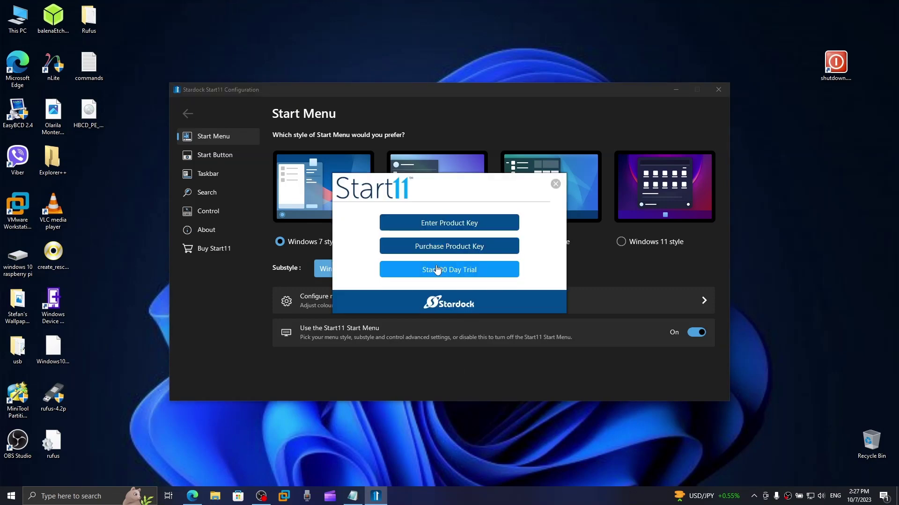
pyautogui.click(448, 270)
# - Open the pasted trial validation link in a new Edge tab, then return to Start11
pyautogui.click(191, 498)
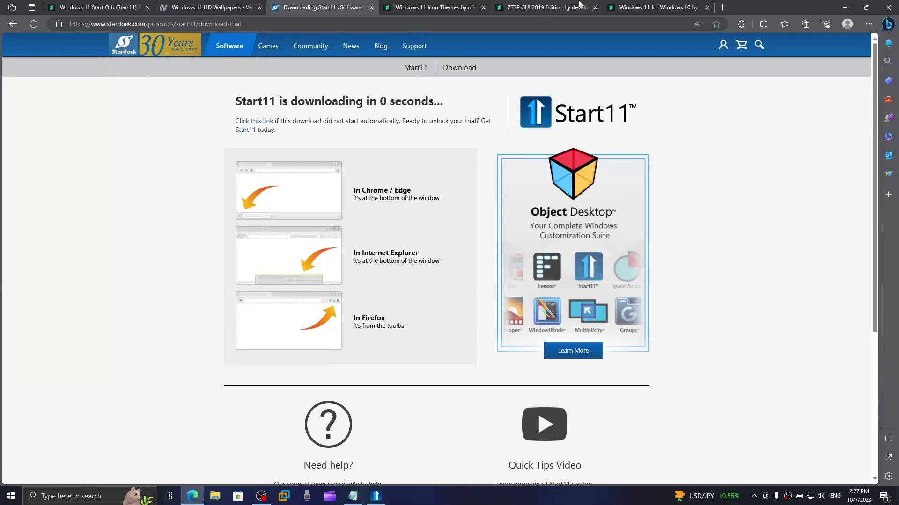
pyautogui.click(723, 6)
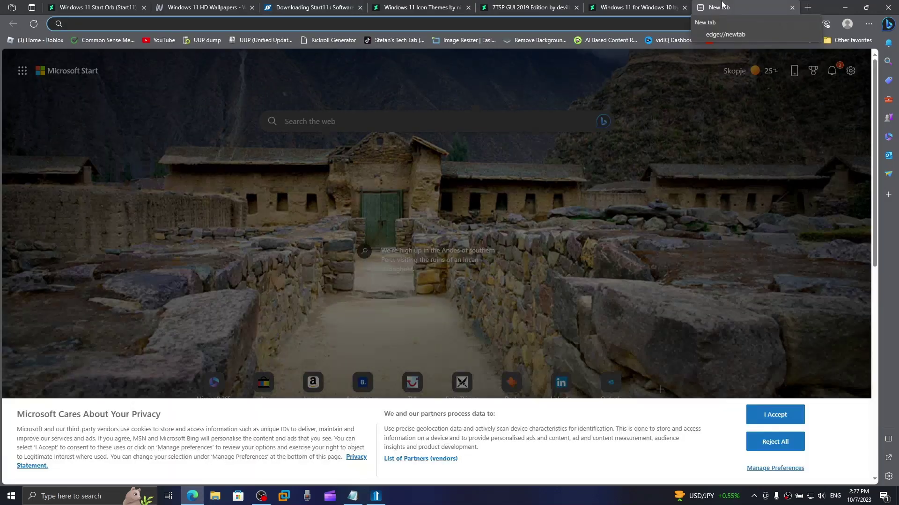
pyautogui.hotkey('ctrl', 'v')
pyautogui.press('Return')
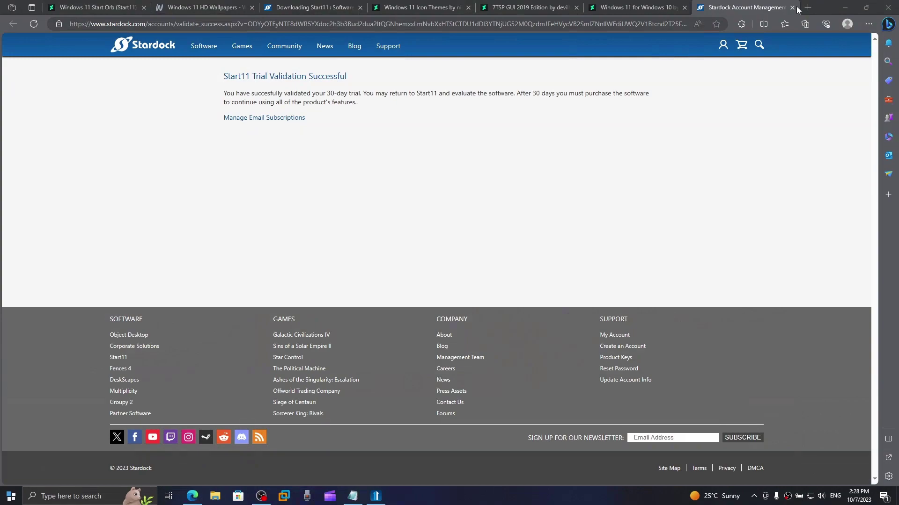
pyautogui.click(844, 7)
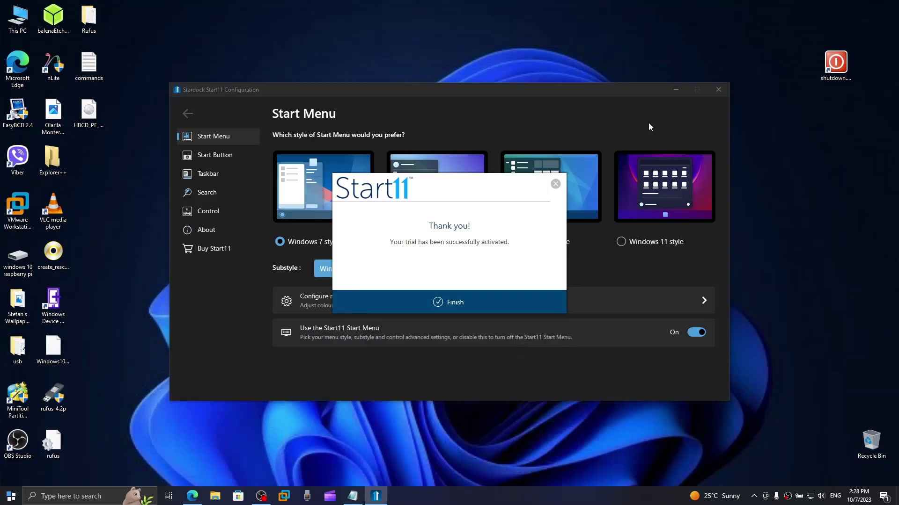
# - Finish trial activation, choose the centered taskbar layout, and hide the taskbar search bar
pyautogui.click(450, 301)
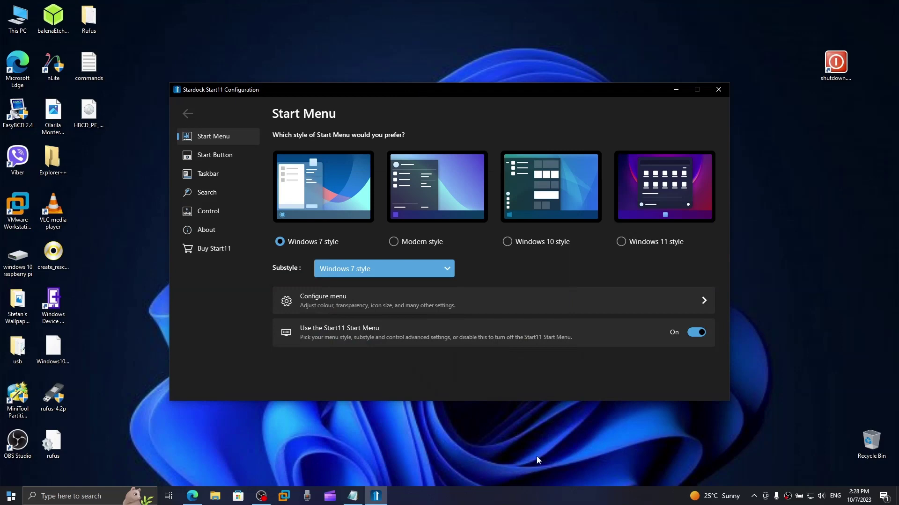
pyautogui.rightClick(554, 495)
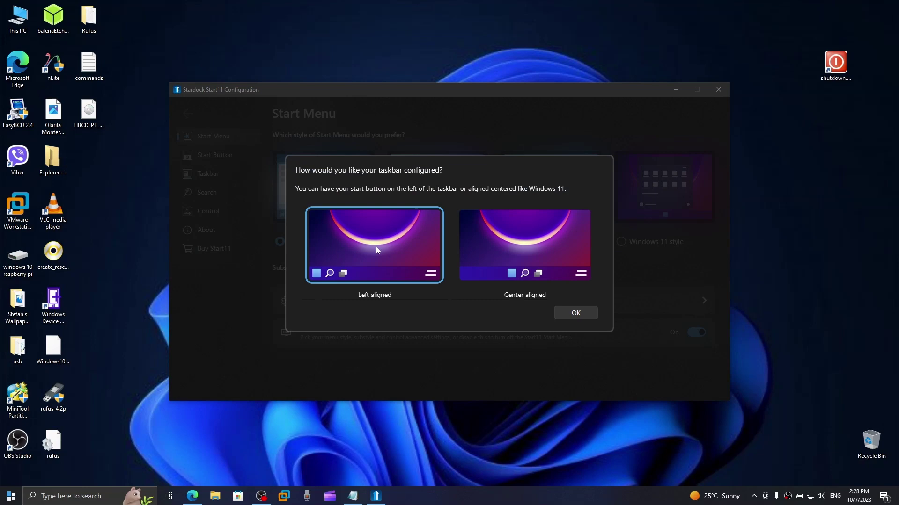
pyautogui.click(521, 272)
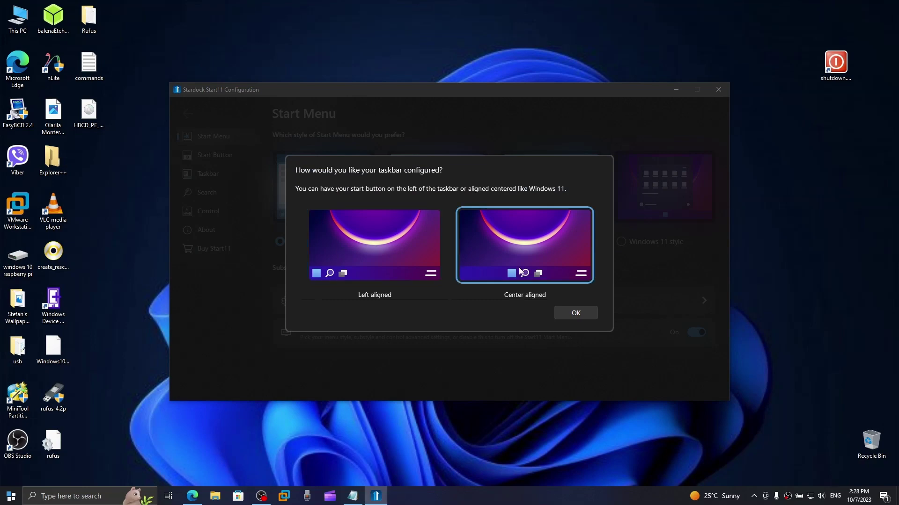
pyautogui.click(576, 313)
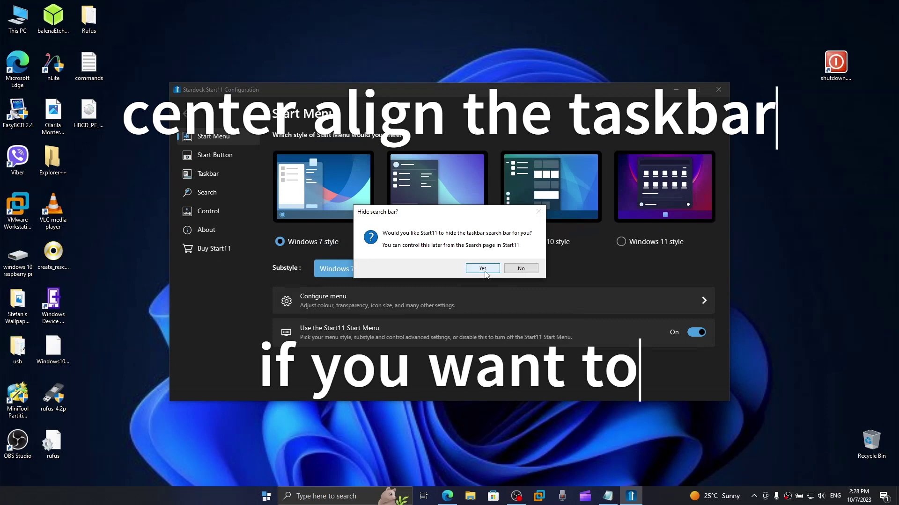
pyautogui.click(484, 270)
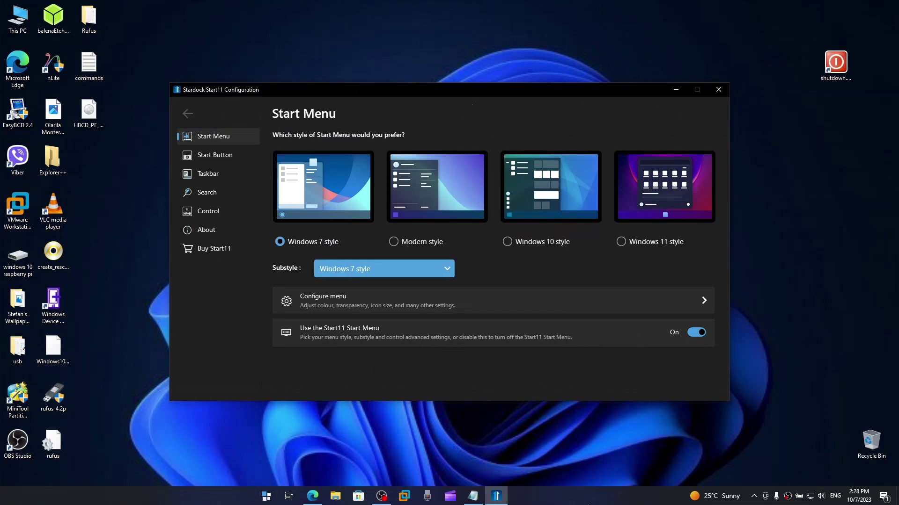
# - Hide the Task View button from the taskbar and check the Start menu
pyautogui.rightClick(587, 497)
pyautogui.click(622, 343)
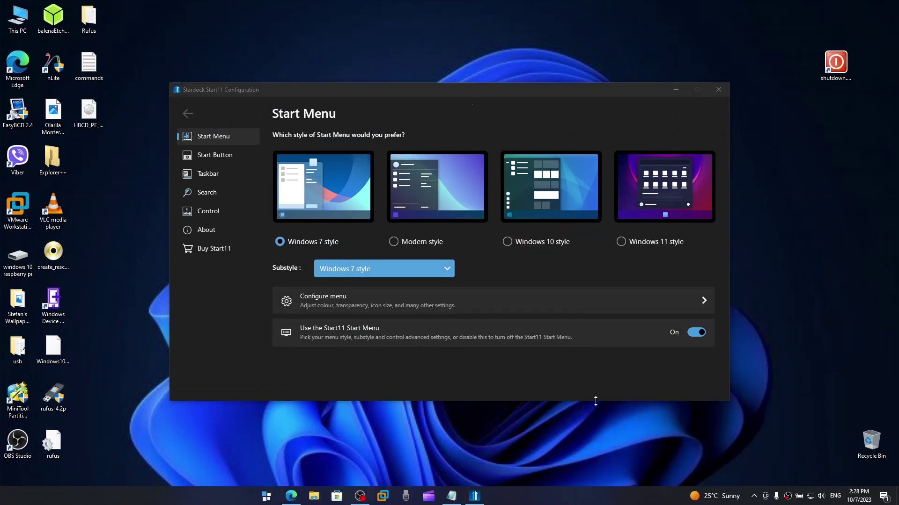
pyautogui.rightClick(579, 498)
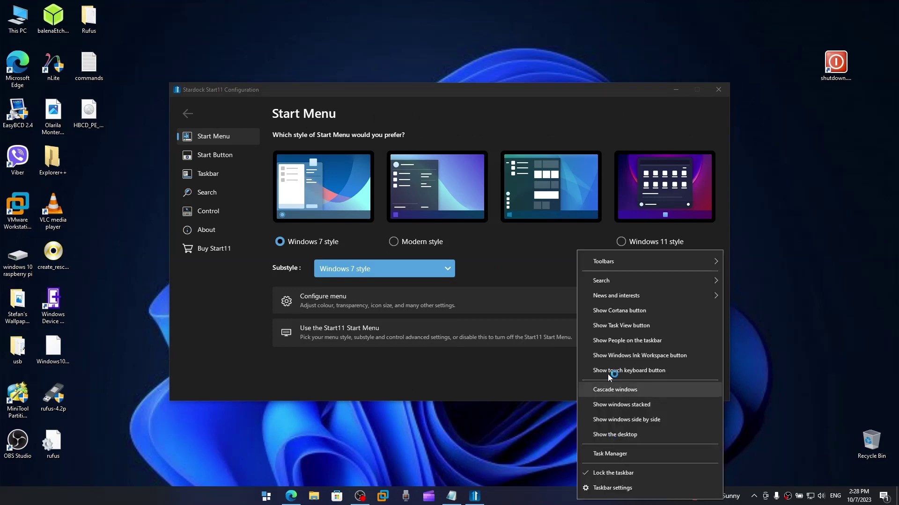
pyautogui.click(526, 454)
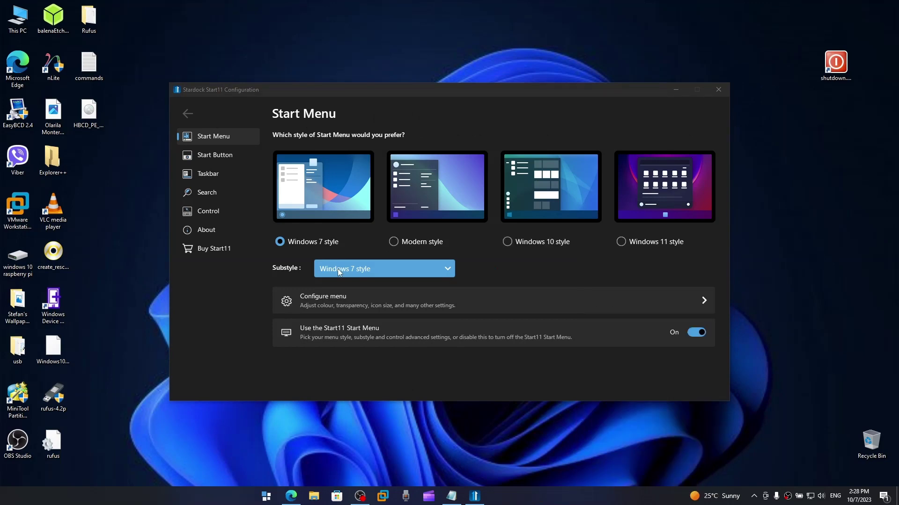
pyautogui.click(269, 501)
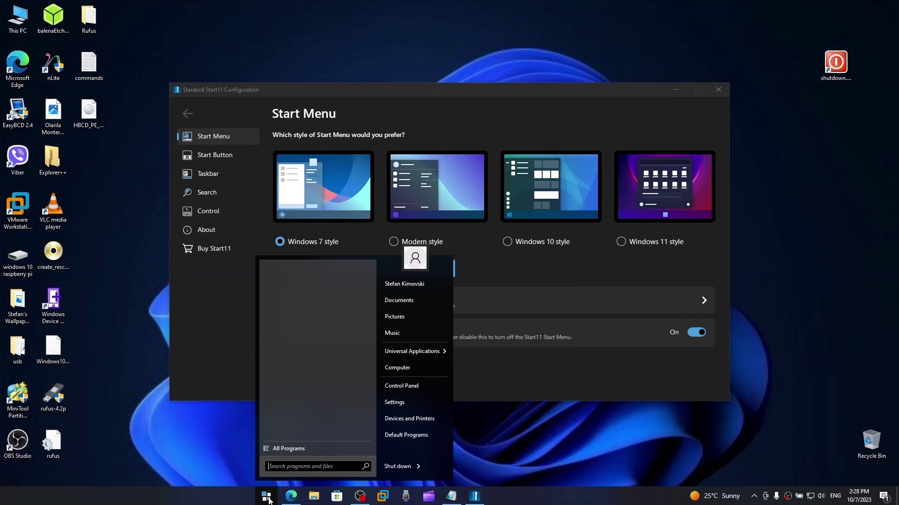
pyautogui.click(264, 499)
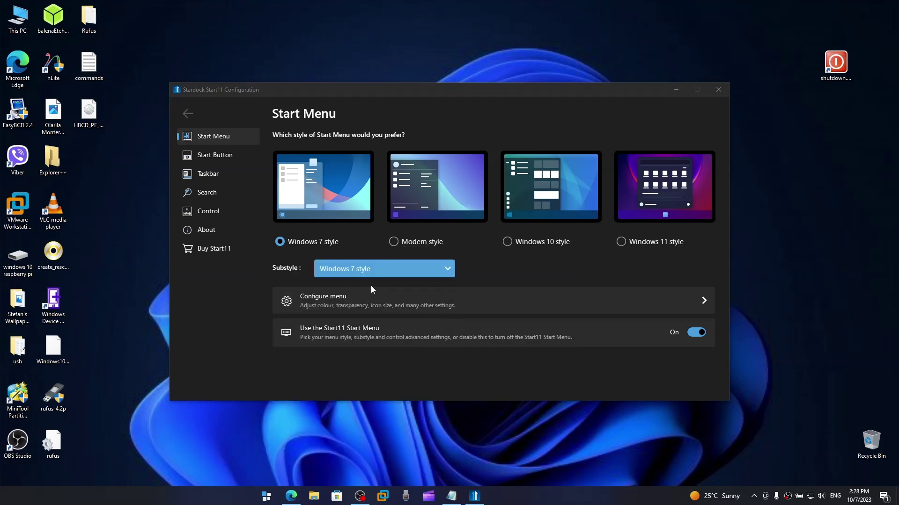
# - Set the taskbar alignment to Center aligned on Start11's Taskbar page
pyautogui.click(208, 174)
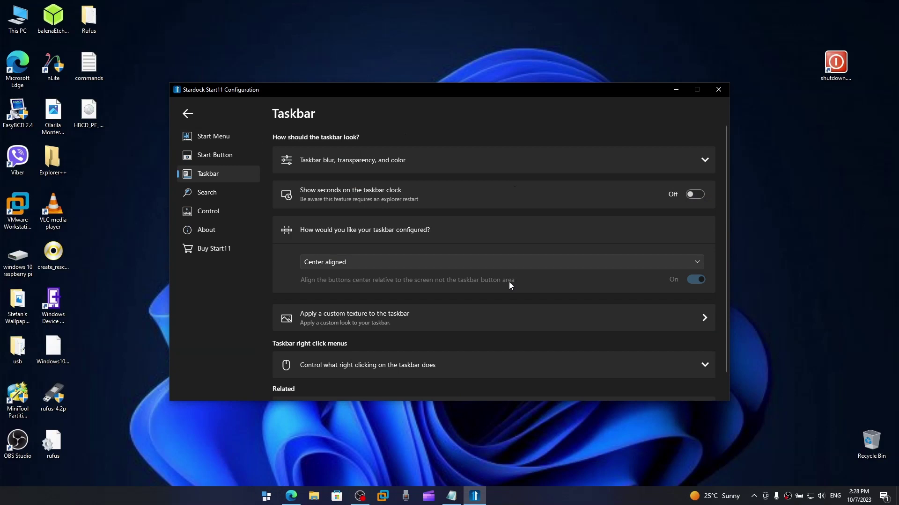
pyautogui.click(435, 262)
pyautogui.click(364, 276)
pyautogui.click(353, 266)
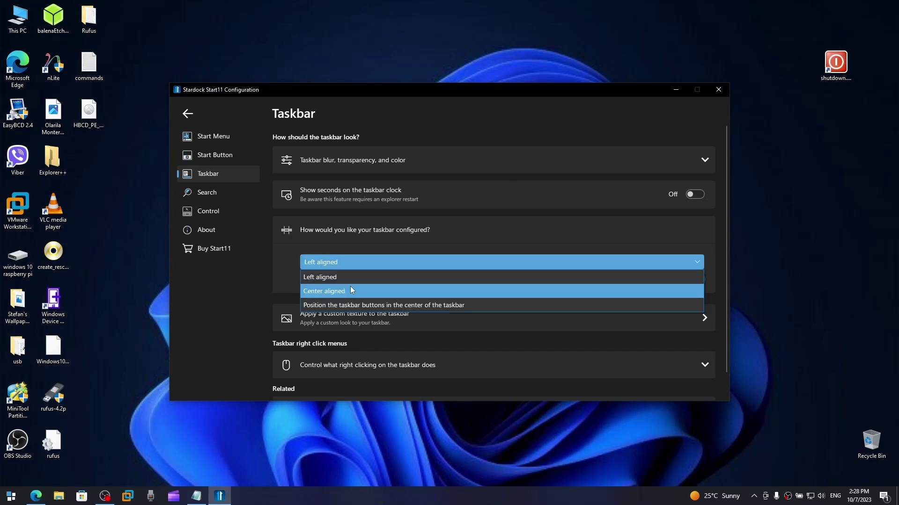
pyautogui.click(350, 286)
pyautogui.click(200, 136)
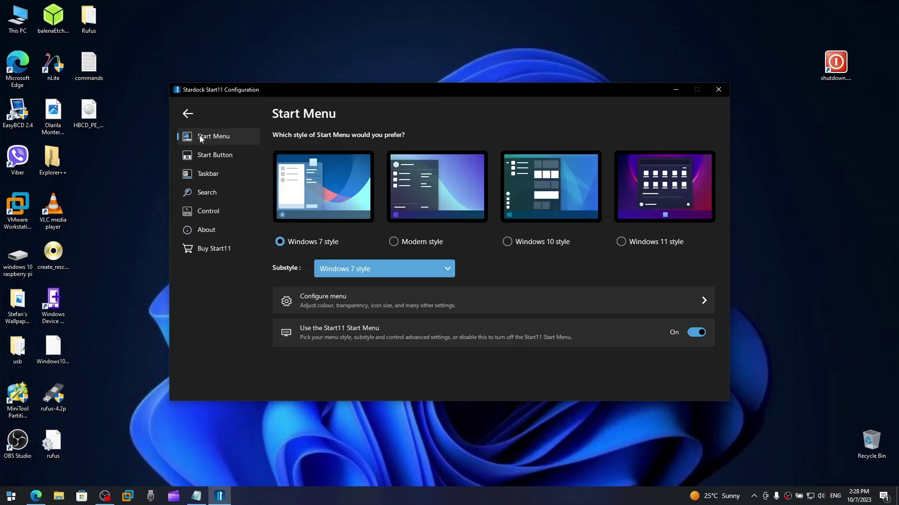
# - Browse Start11's settings pages and preview the Windows 11 style Start menu
pyautogui.click(218, 158)
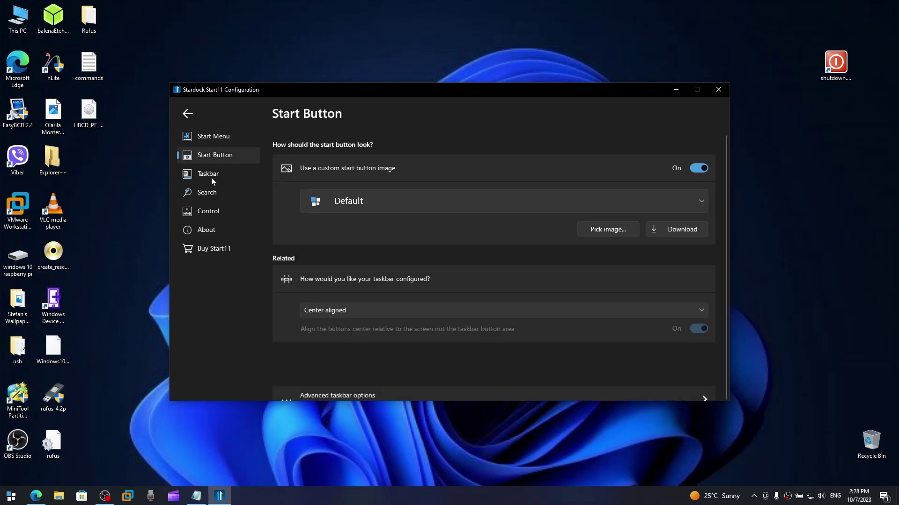
pyautogui.click(212, 177)
pyautogui.click(222, 138)
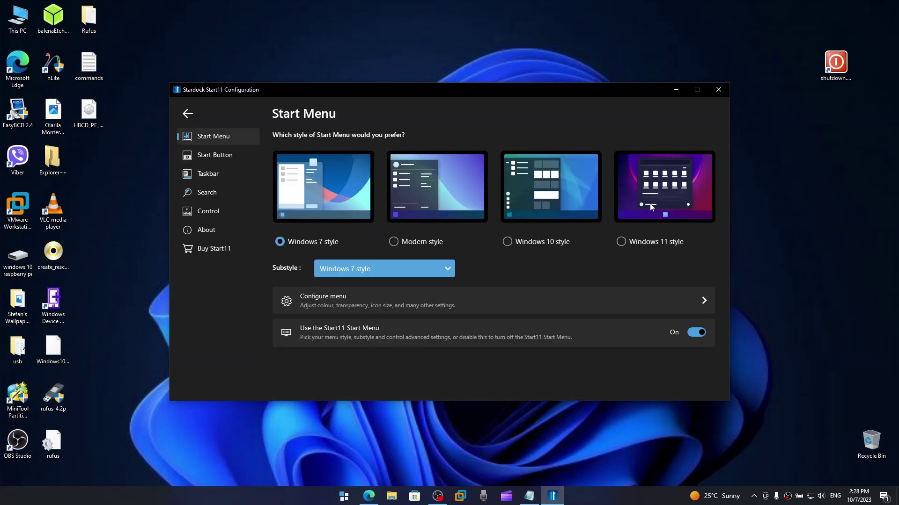
pyautogui.click(347, 496)
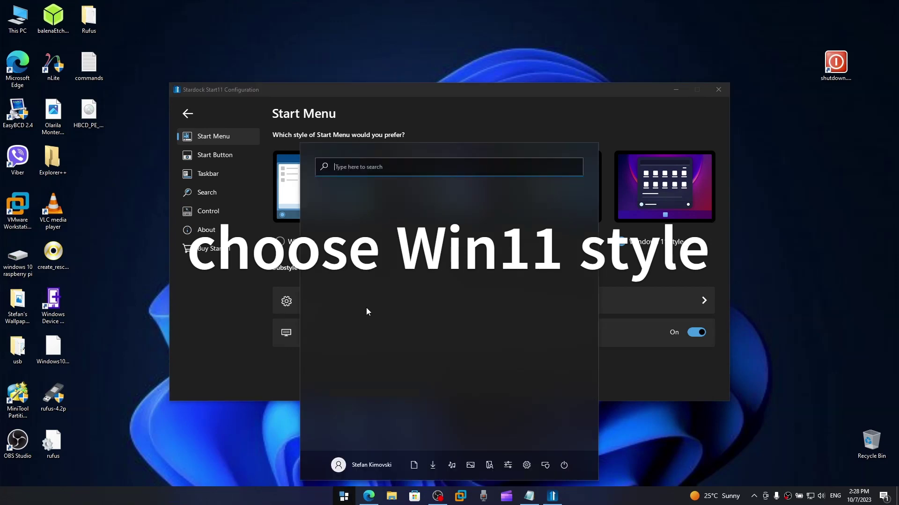
pyautogui.click(273, 89)
pyautogui.click(215, 157)
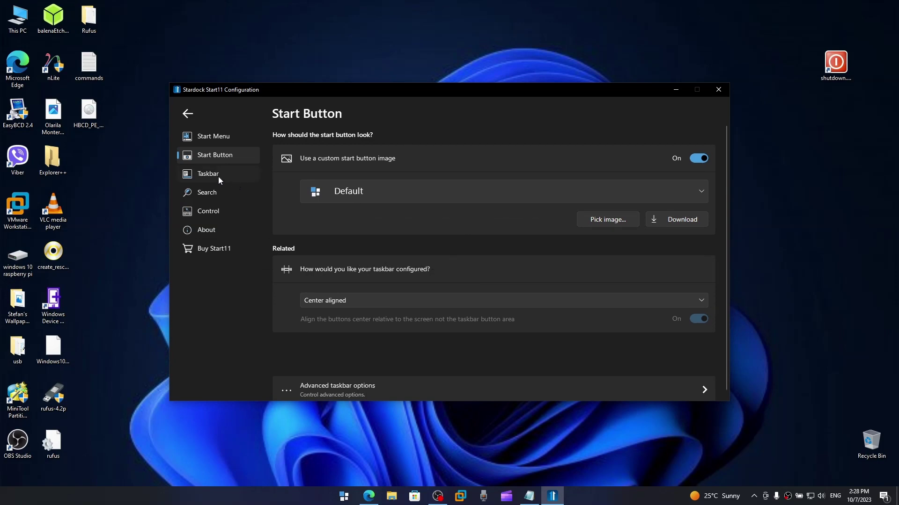
pyautogui.click(216, 136)
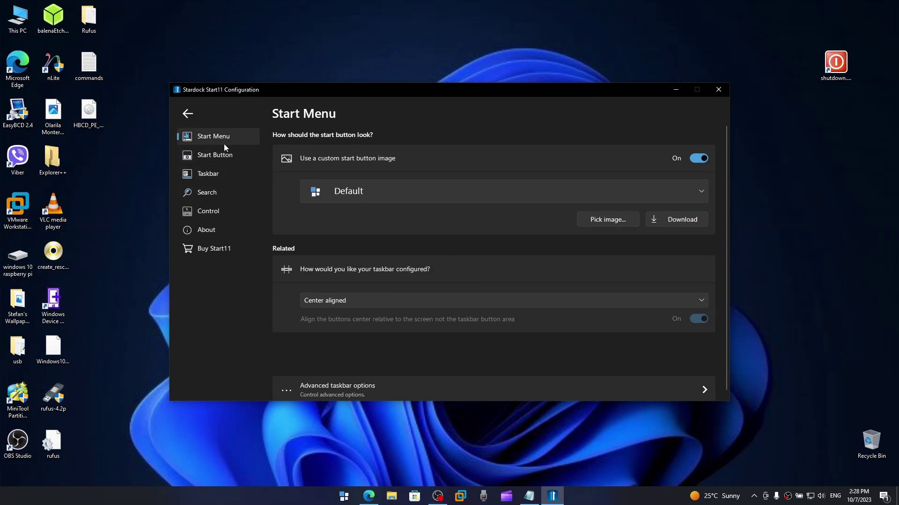
# - Delete the Documents, Downloads, Music and Pictures shortcuts from the Start menu configuration
pyautogui.click(476, 306)
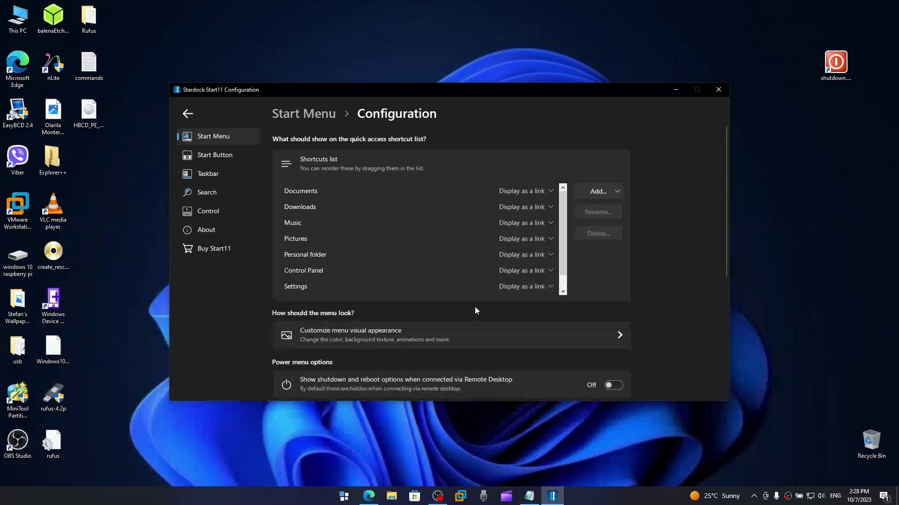
pyautogui.click(547, 191)
pyautogui.click(587, 237)
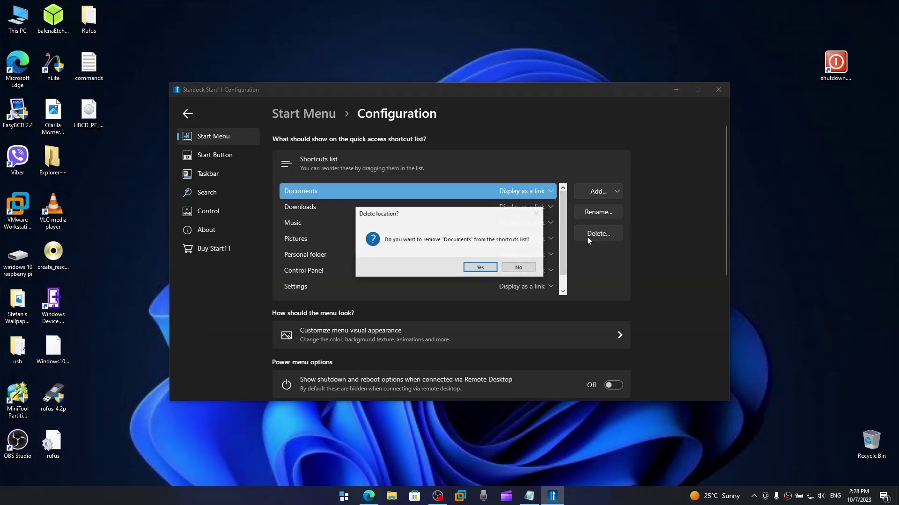
pyautogui.click(480, 268)
pyautogui.click(589, 235)
pyautogui.click(480, 268)
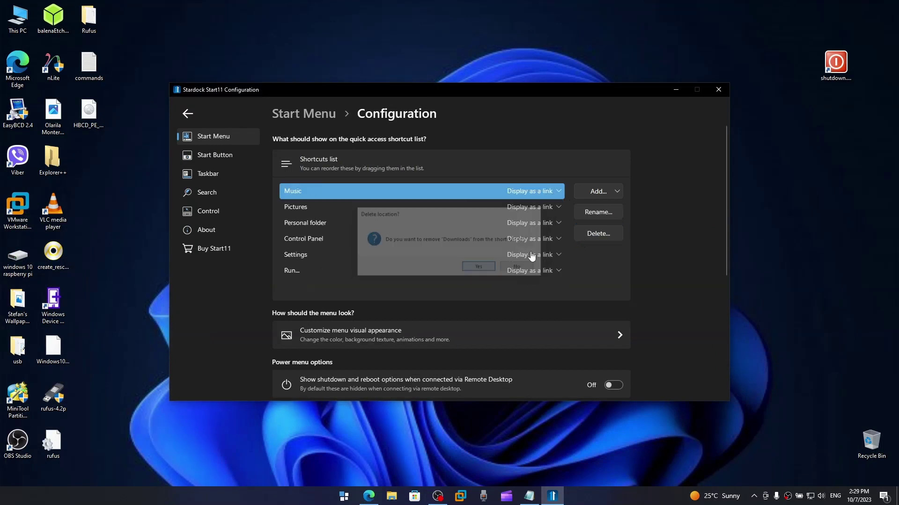
pyautogui.click(578, 235)
pyautogui.click(482, 269)
pyautogui.click(585, 234)
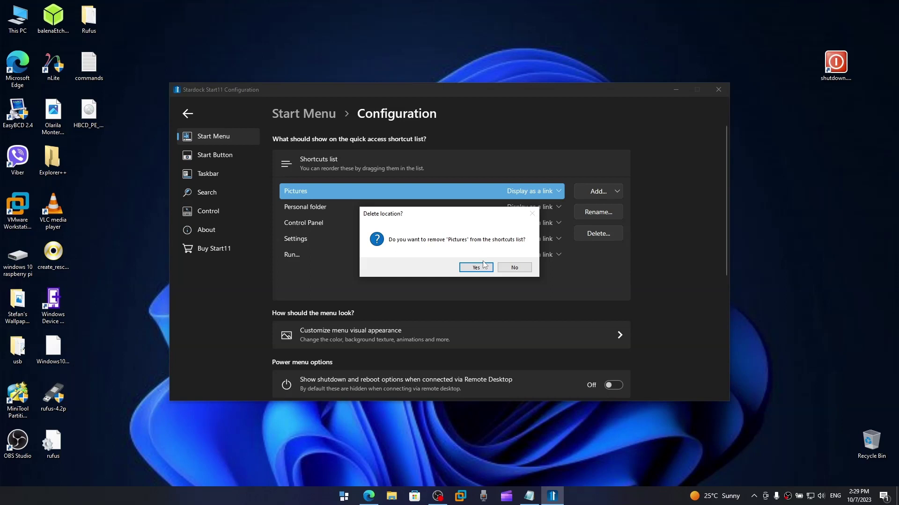
pyautogui.click(480, 268)
# - Delete the Personal folder, Control Panel, Settings and Run... shortcuts
pyautogui.click(590, 235)
pyautogui.click(480, 268)
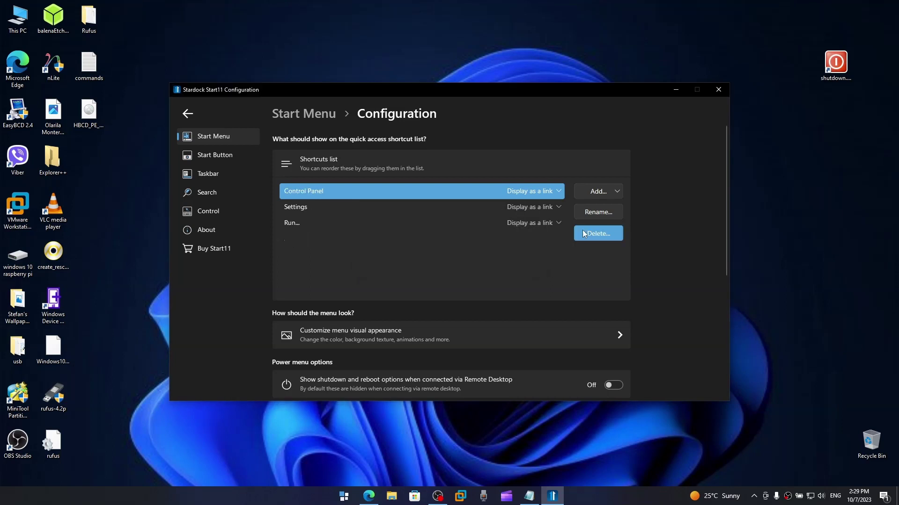
pyautogui.click(589, 234)
pyautogui.click(480, 268)
pyautogui.click(588, 234)
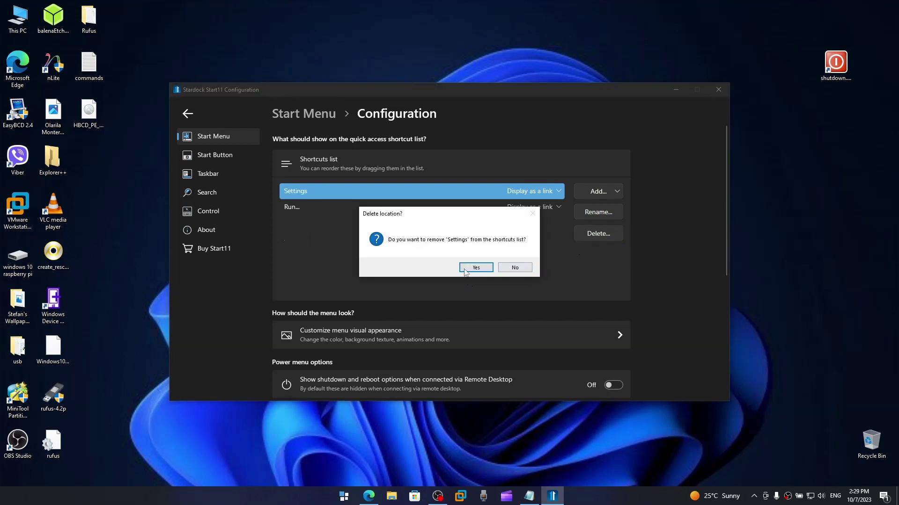
pyautogui.click(468, 266)
pyautogui.click(588, 234)
pyautogui.click(465, 267)
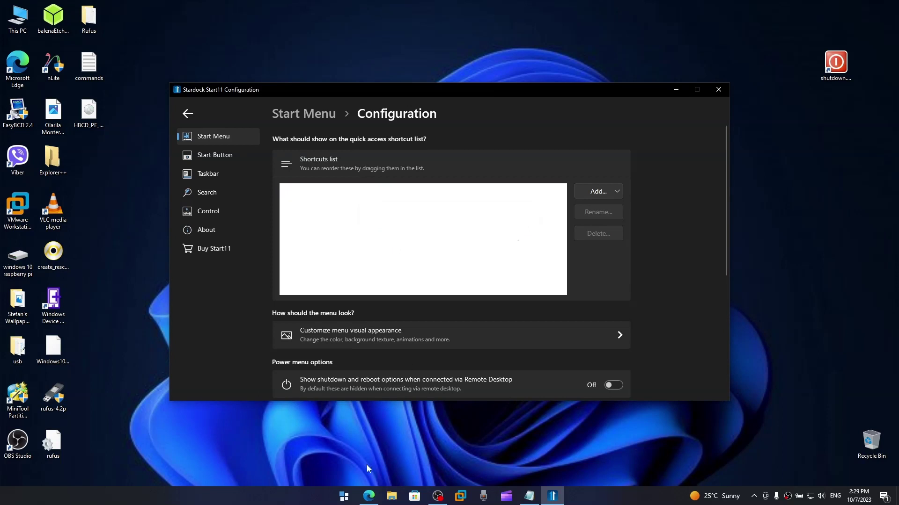
# - Check the Start menu's pinned apps and All apps list without the shortcuts
pyautogui.click(346, 495)
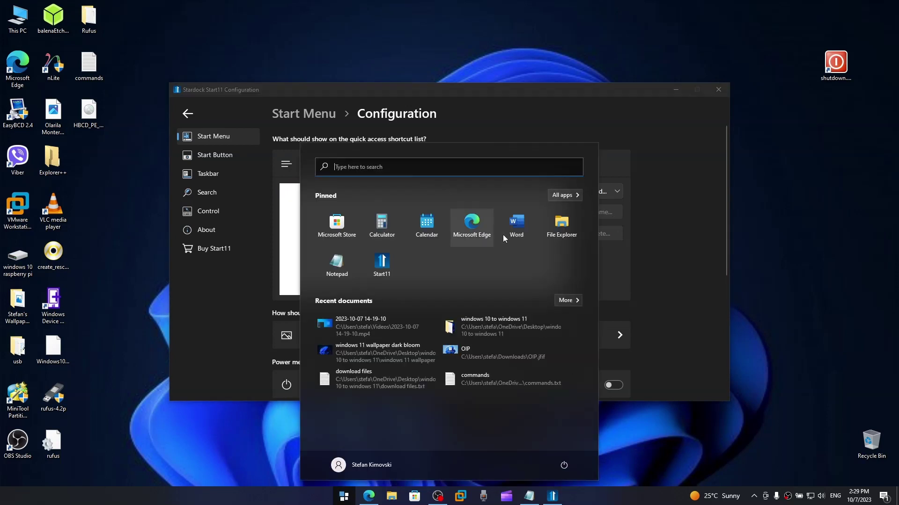
pyautogui.click(562, 195)
pyautogui.click(569, 194)
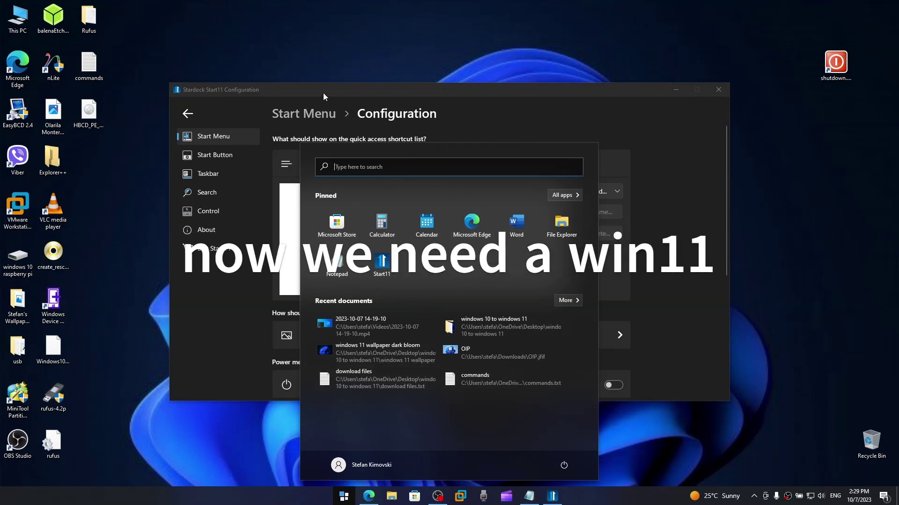
# - Set a custom Windows 11 orb image from 'windows 10 to windows 11' as the start button
pyautogui.click(323, 93)
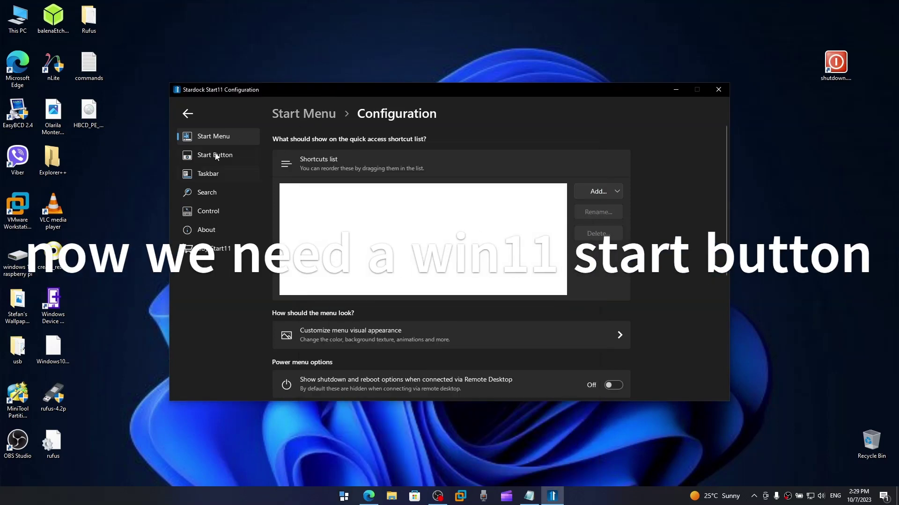
pyautogui.click(218, 156)
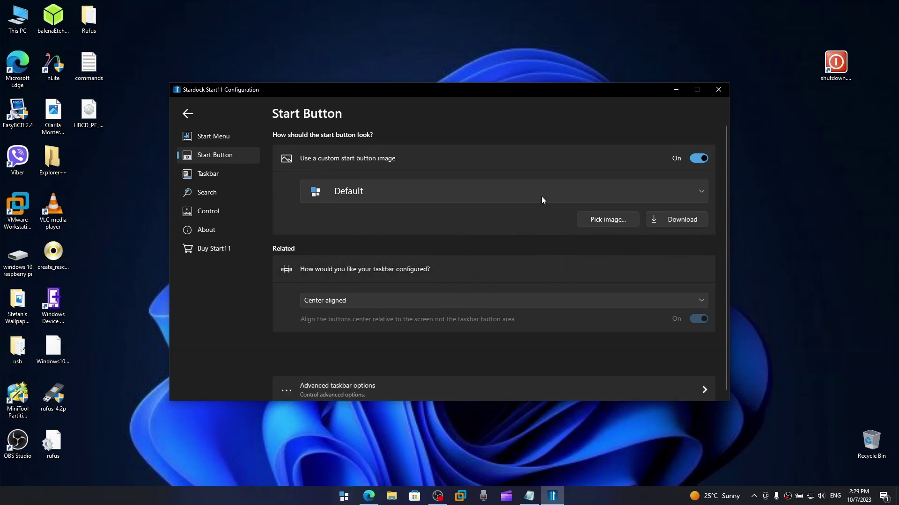
pyautogui.click(599, 220)
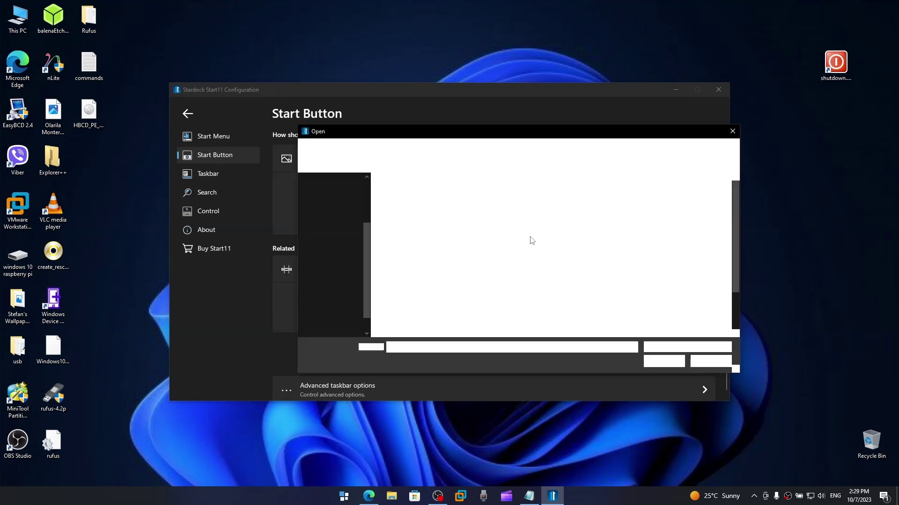
pyautogui.click(338, 265)
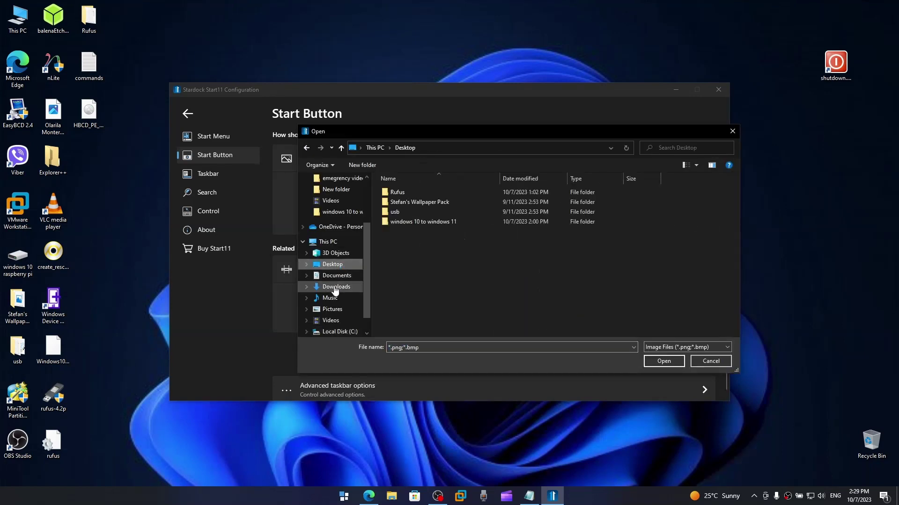
pyautogui.doubleClick(417, 222)
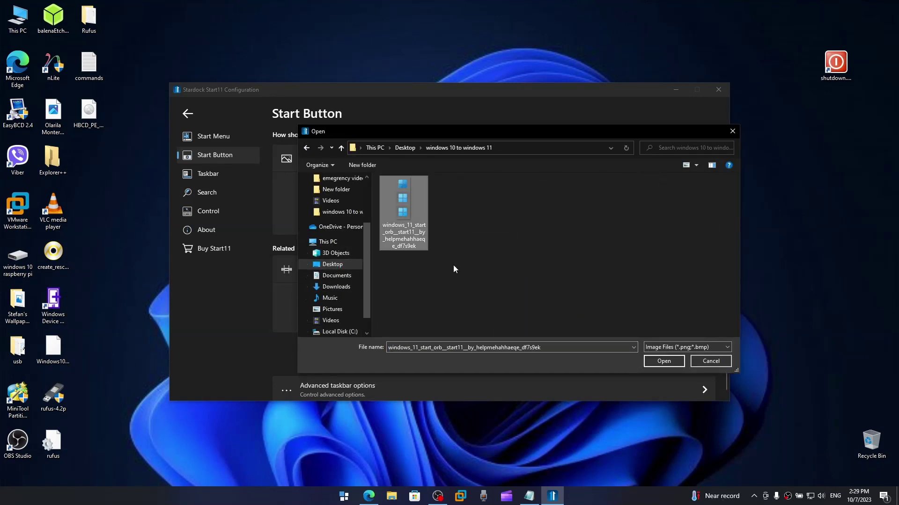
pyautogui.click(649, 360)
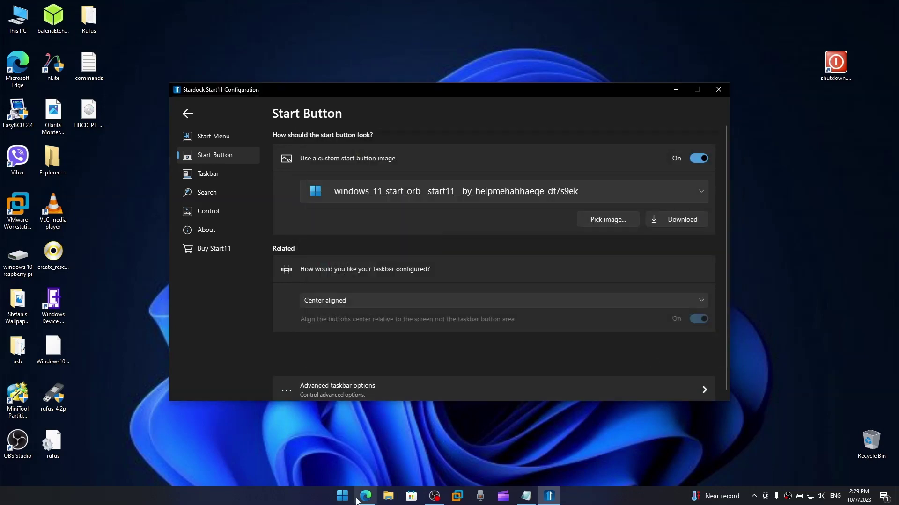
# - Test the Start menu with the new orb and return to Start Menu settings
pyautogui.click(351, 499)
pyautogui.click(347, 502)
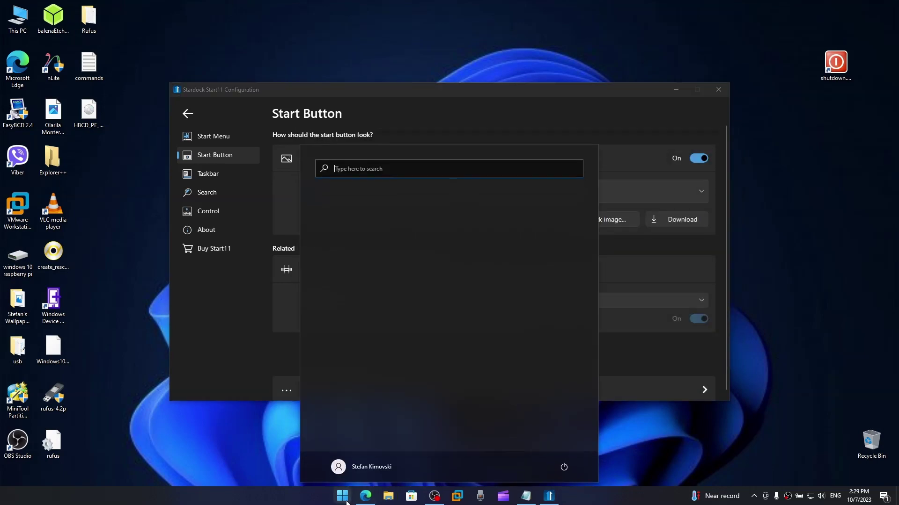
pyautogui.click(343, 497)
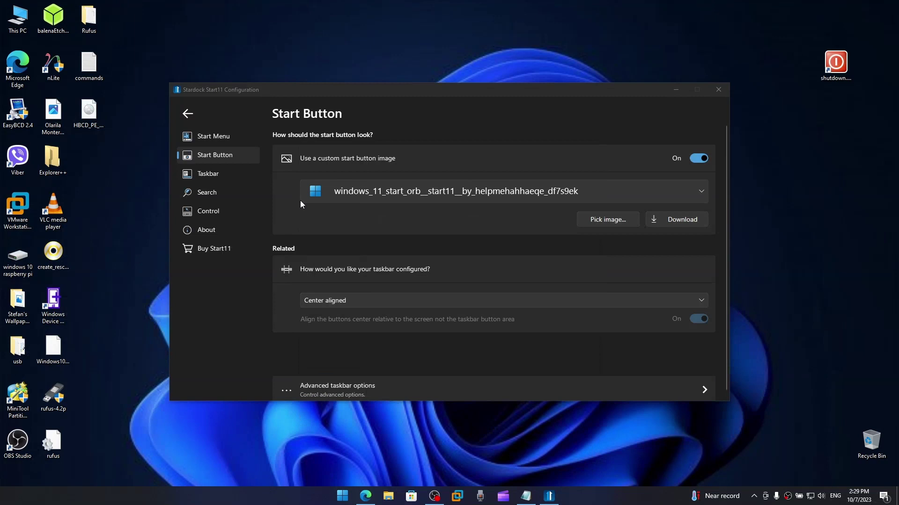
pyautogui.click(213, 137)
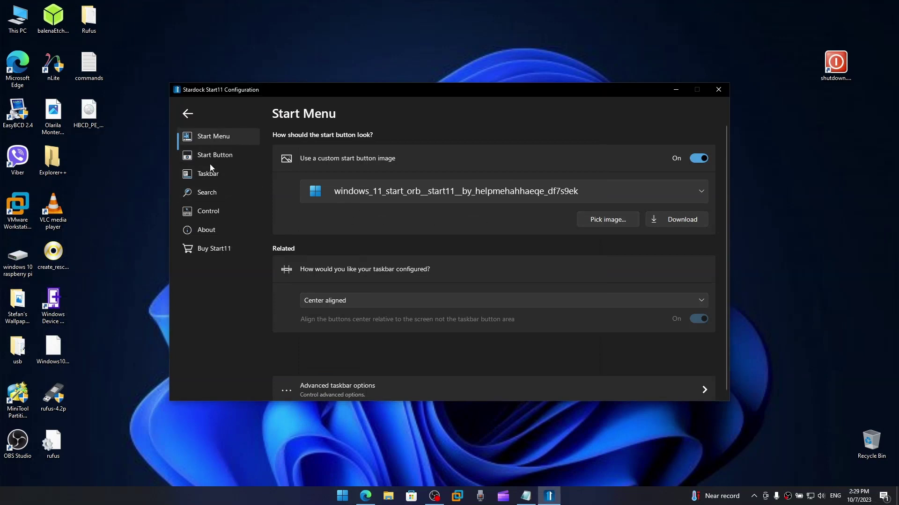
# - Set the taskbar transparency to 45% solid and preview the Start menu
pyautogui.click(211, 174)
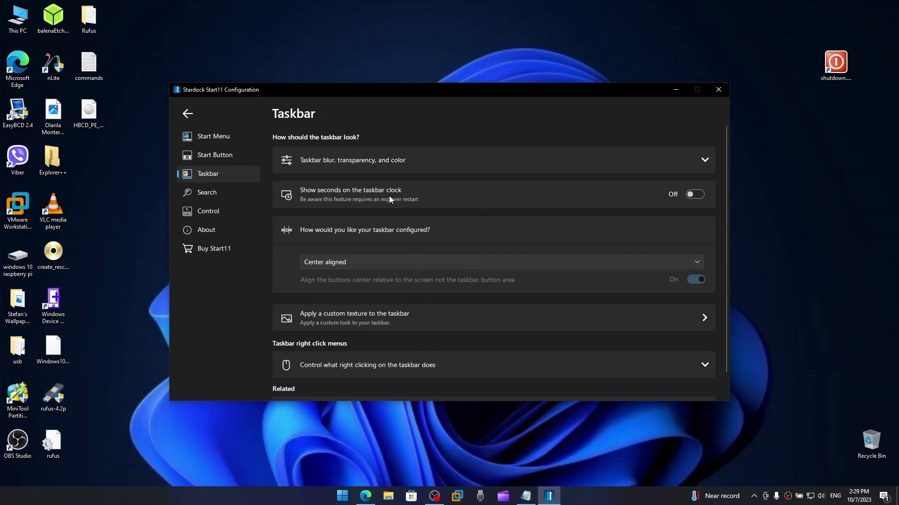
pyautogui.click(378, 158)
pyautogui.click(681, 265)
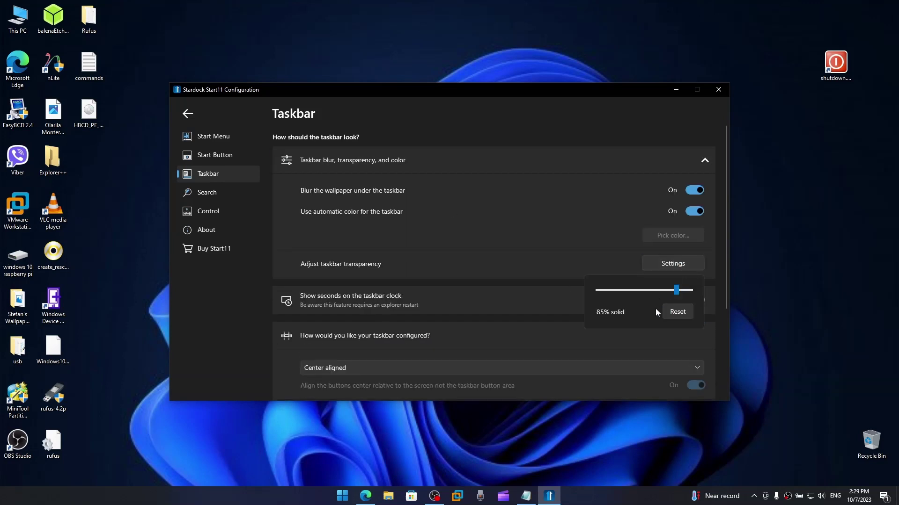
pyautogui.moveTo(675, 290); pyautogui.dragTo(640, 290)
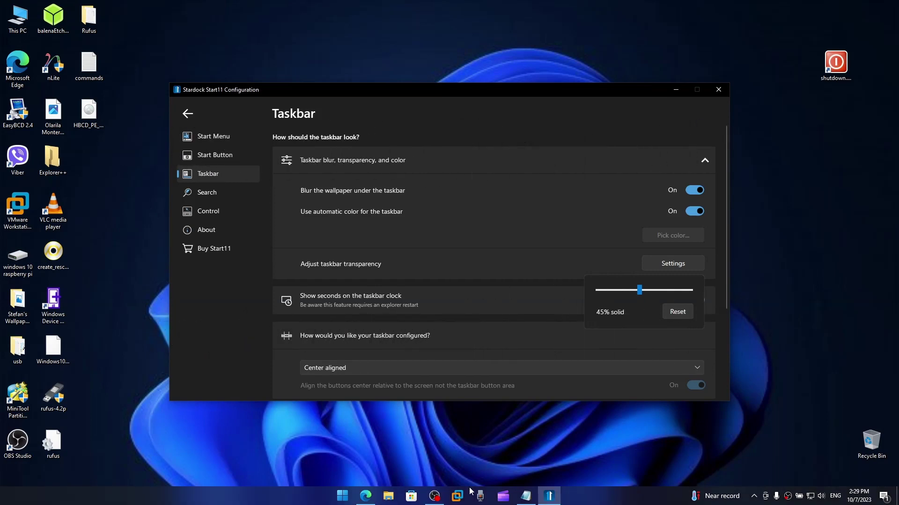
pyautogui.click(342, 501)
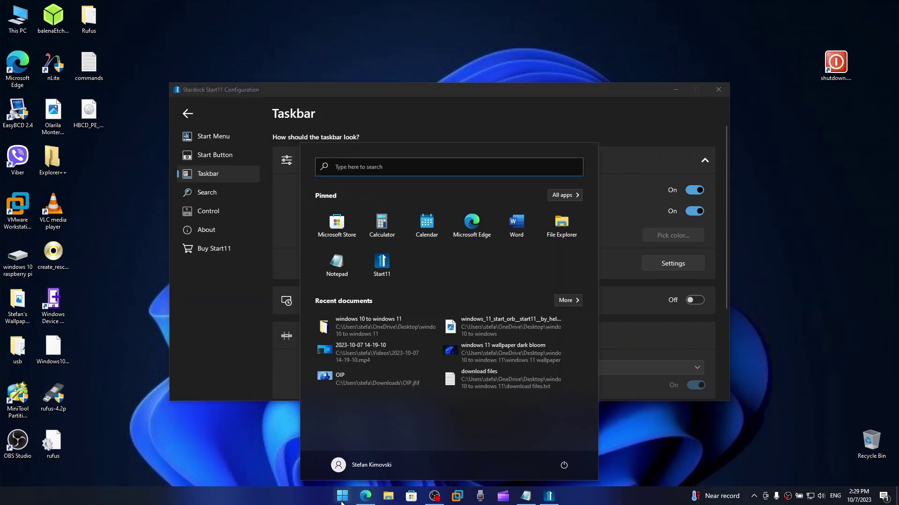
pyautogui.click(341, 502)
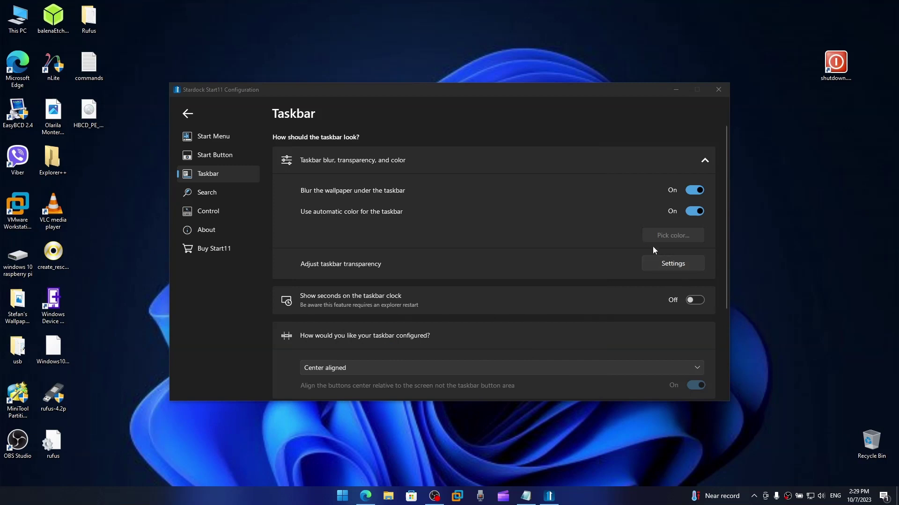
# - Reopen and dismiss the transparency adjustment, then scroll through the Taskbar settings
pyautogui.click(680, 268)
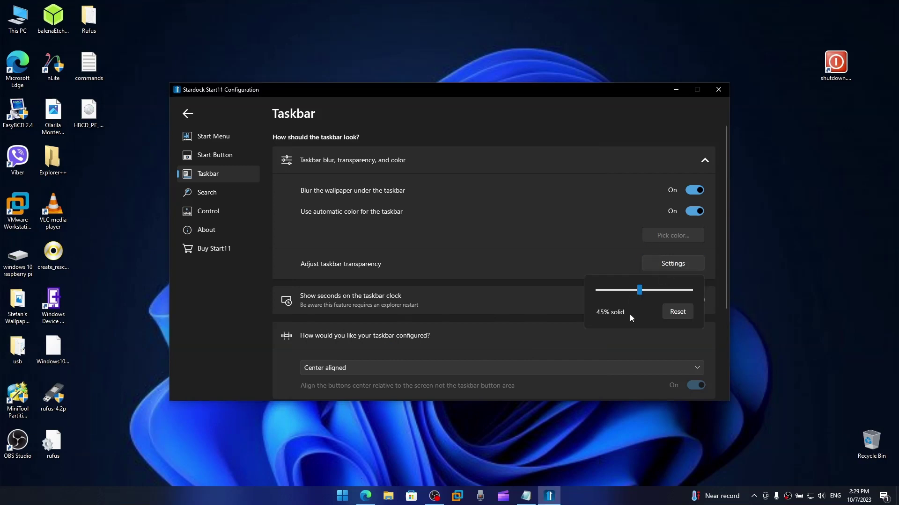
pyautogui.click(562, 140)
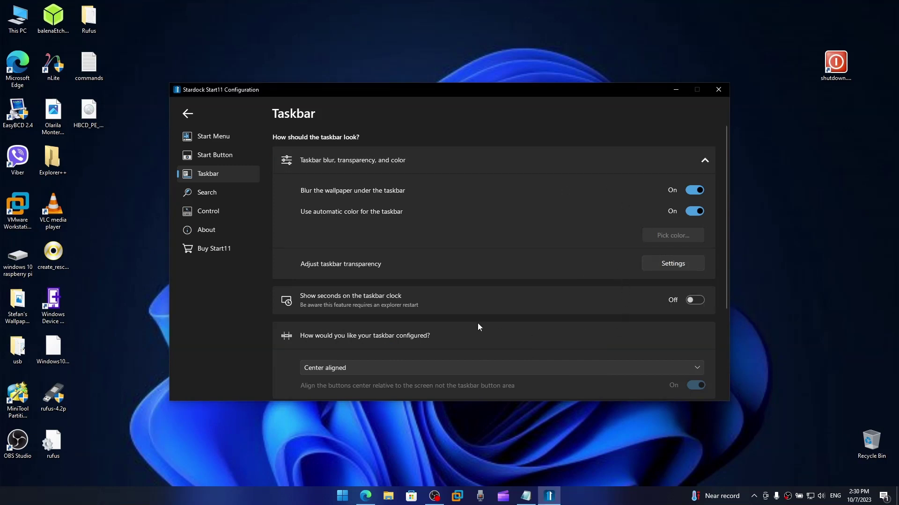
pyautogui.scroll(-3, 477, 324)
pyautogui.scroll(3, 476, 322)
pyautogui.scroll(-3, 476, 322)
pyautogui.scroll(3, 476, 322)
# - Close Start11, then extract the 7tsp GUI zip in the windows 10 to windows 11 folder
pyautogui.click(719, 90)
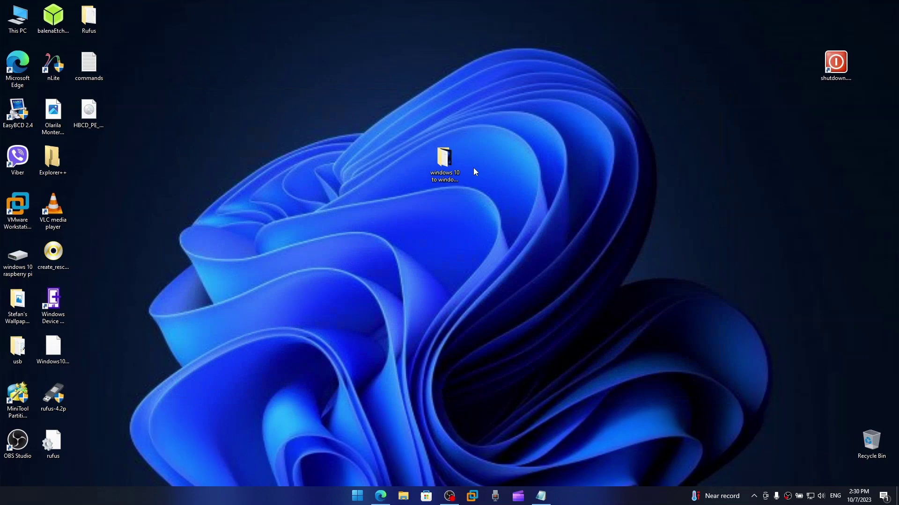
pyautogui.doubleClick(442, 164)
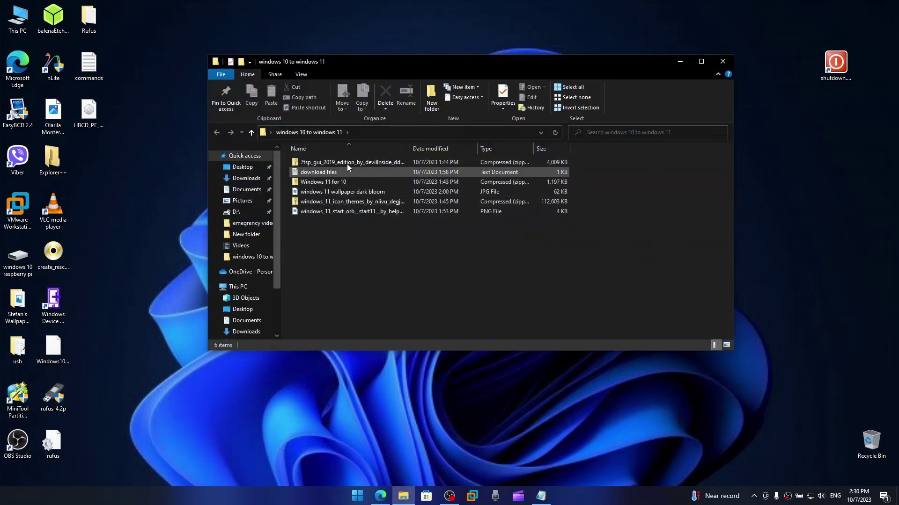
pyautogui.click(329, 162)
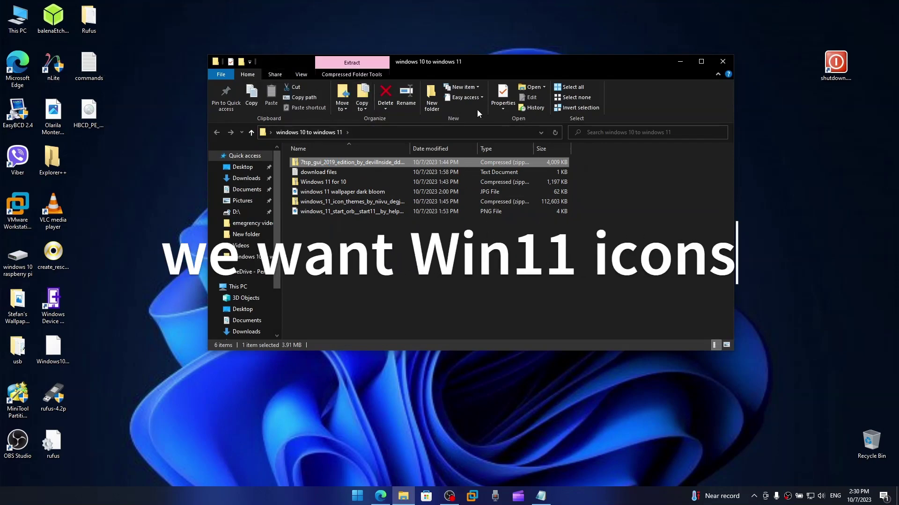
pyautogui.rightClick(414, 164)
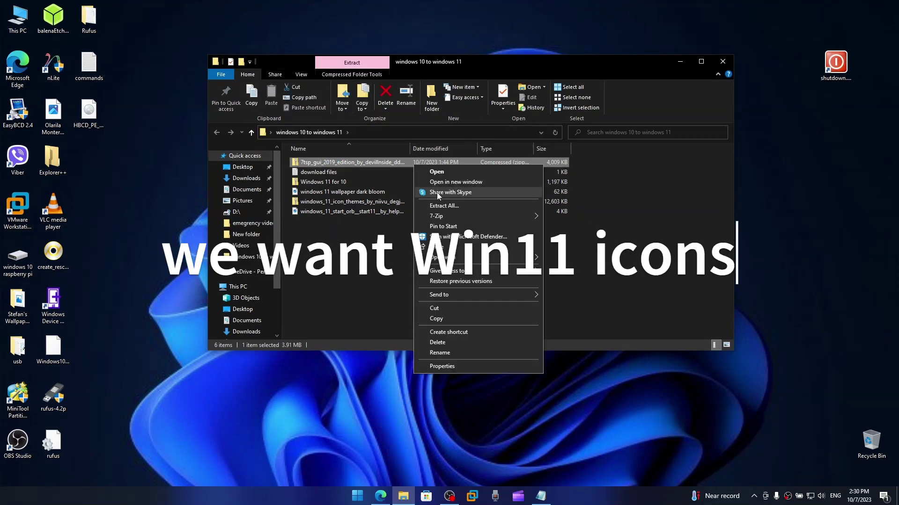
pyautogui.click(440, 209)
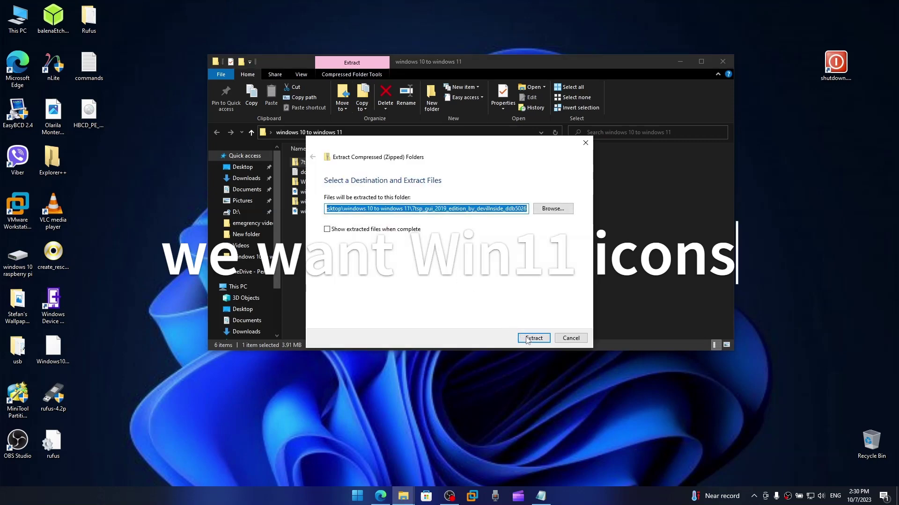
pyautogui.click(528, 339)
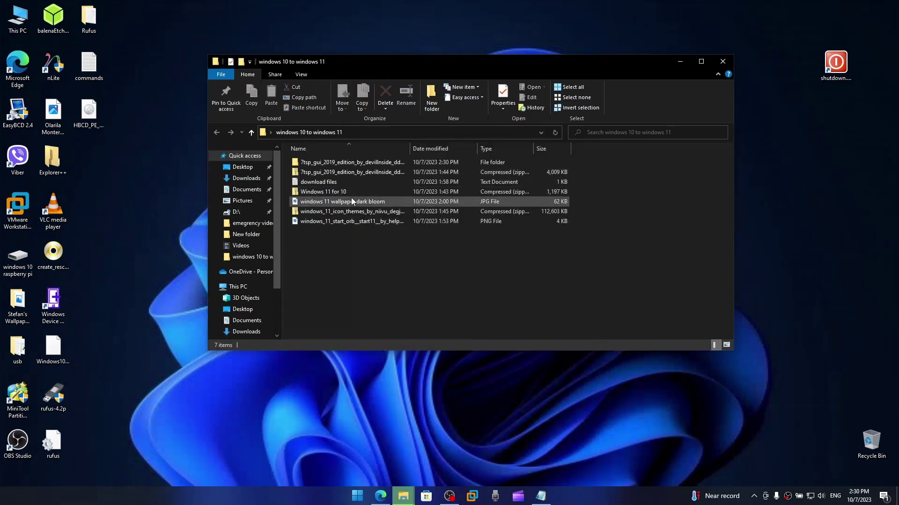
# - Extract the windows_11_icon_themes zip to its suggested folder and watch the copy finish
pyautogui.click(345, 212)
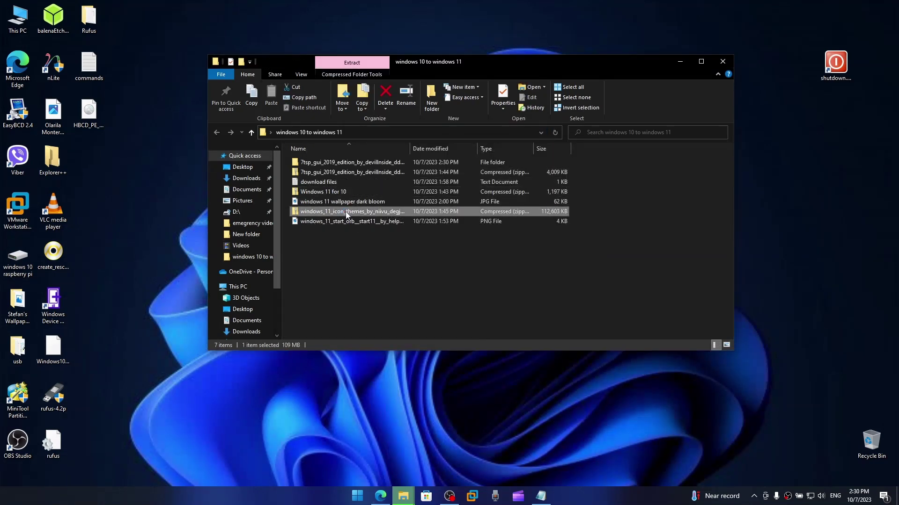
pyautogui.rightClick(345, 211)
pyautogui.click(382, 253)
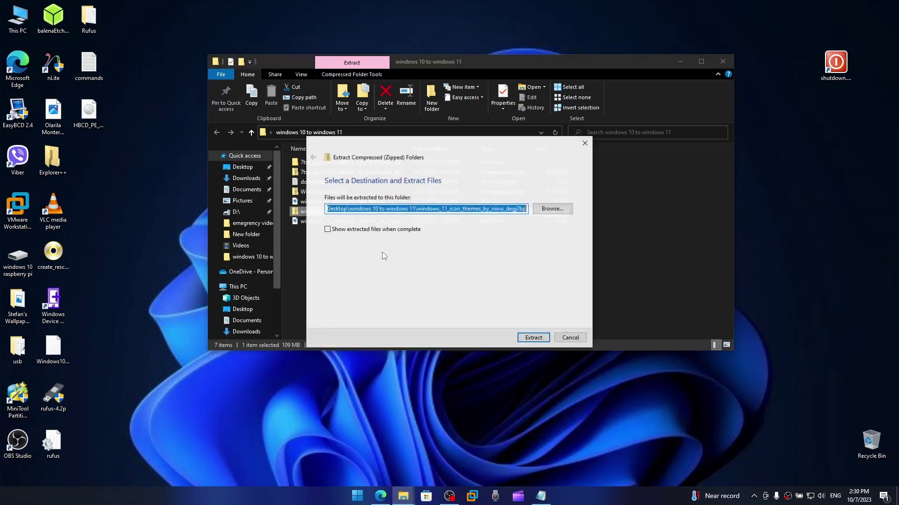
pyautogui.click(526, 337)
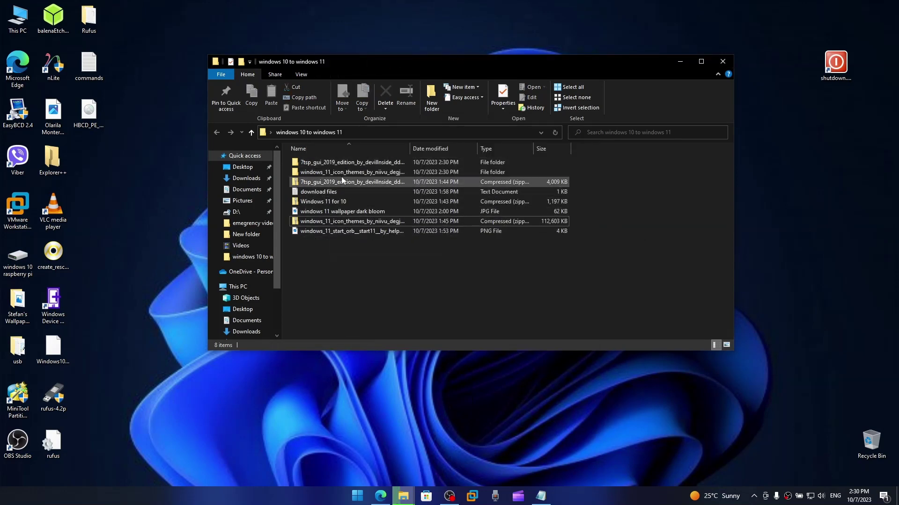
pyautogui.click(414, 500)
pyautogui.click(491, 454)
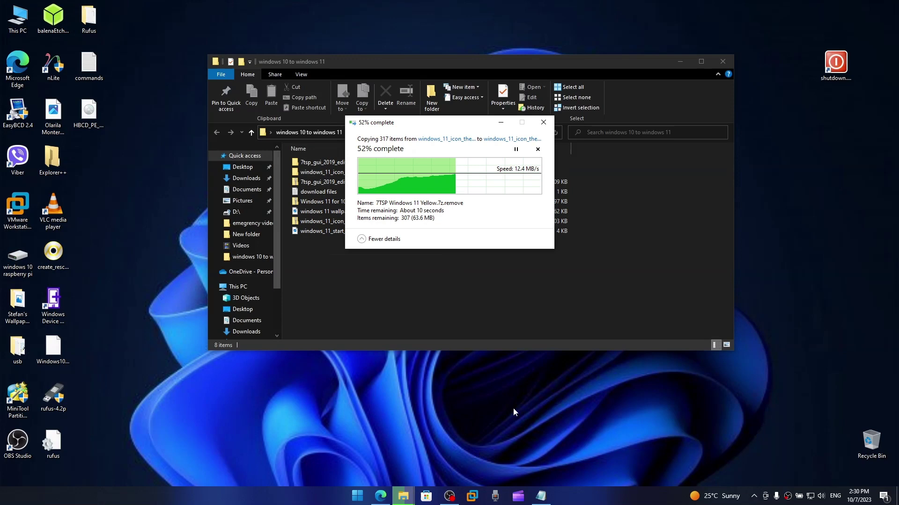
pyautogui.click(421, 271)
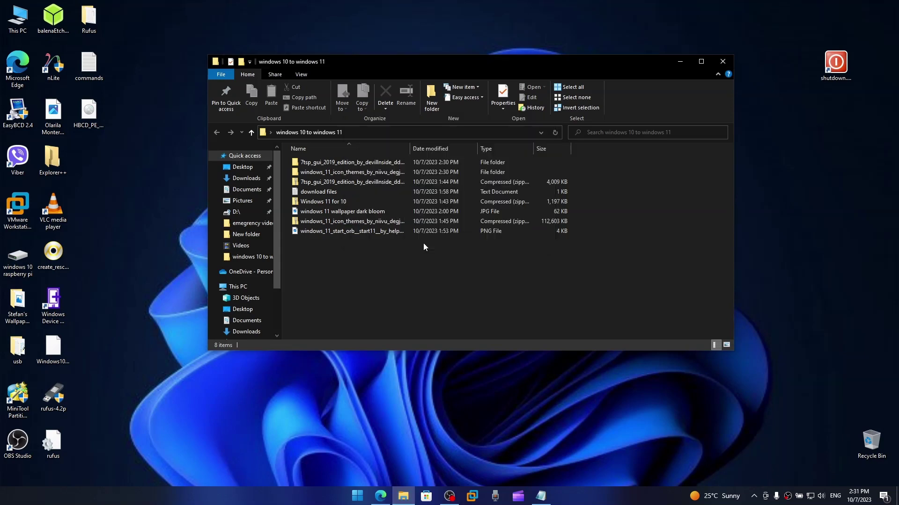
# - In 7TSP Themes, rename the Windows 11 (default) file to drop '.remove', leaving a .7z
pyautogui.doubleClick(427, 173)
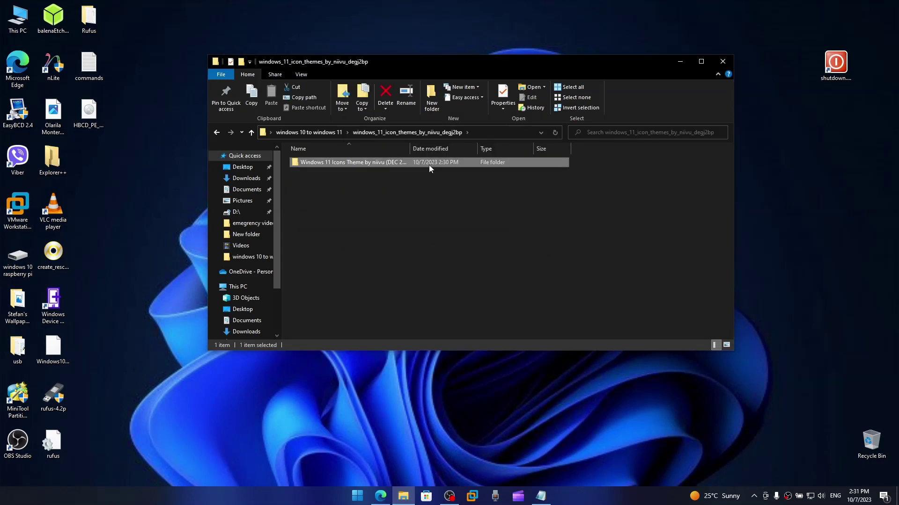
pyautogui.doubleClick(428, 164)
pyautogui.doubleClick(406, 165)
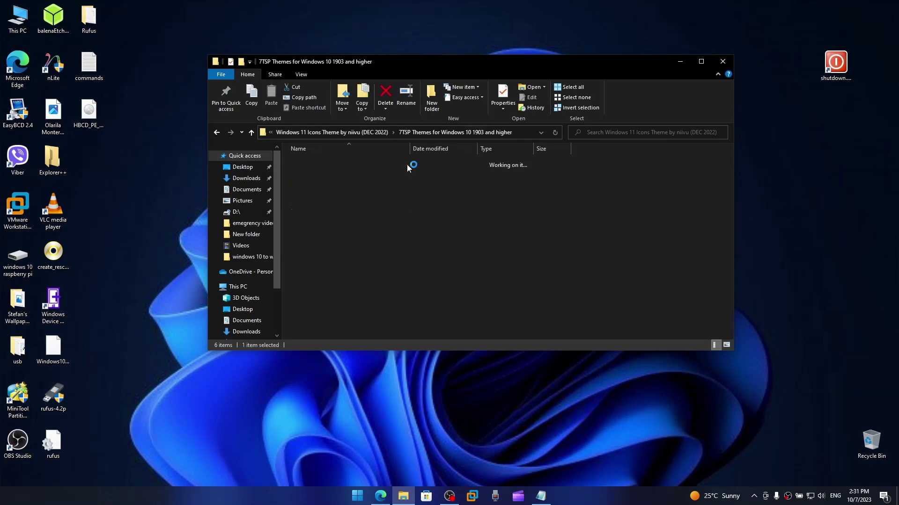
pyautogui.click(355, 173)
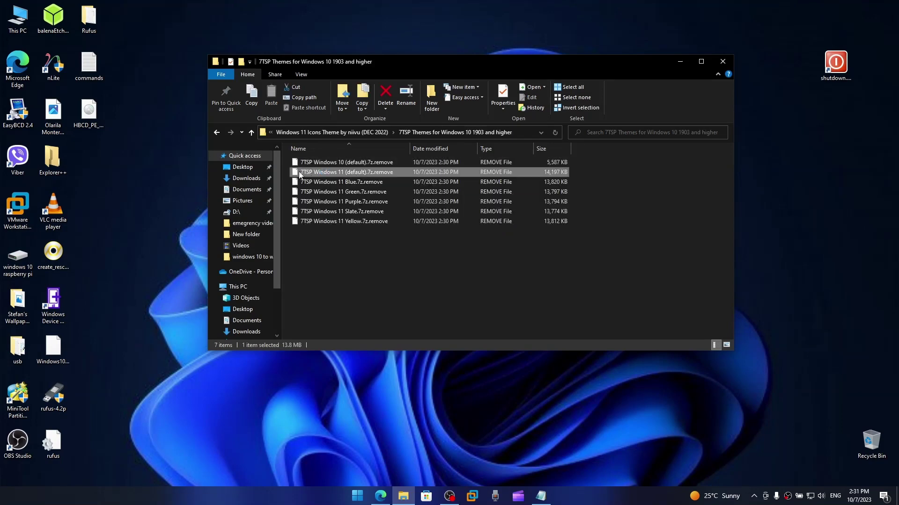
pyautogui.click(396, 174)
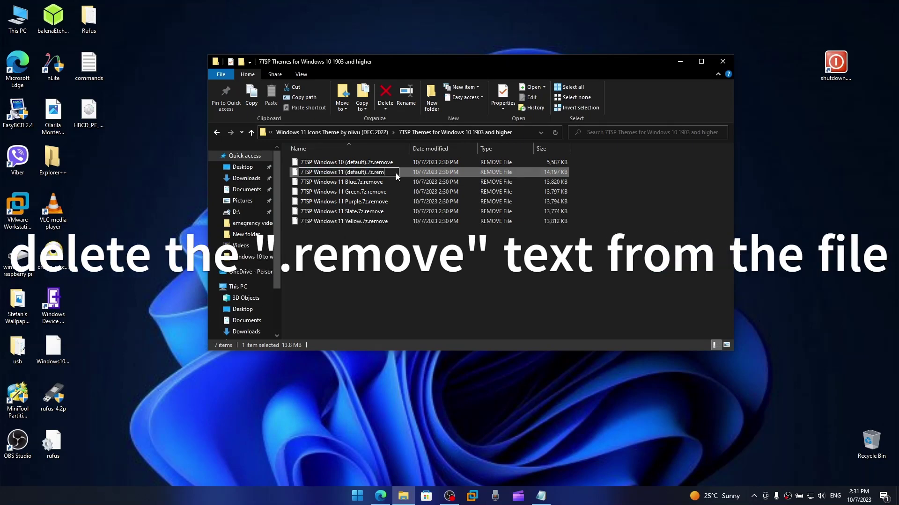
pyautogui.press('BackSpace')
pyautogui.press('BackSpace')
pyautogui.press('BackSpace')
pyautogui.press('Return')
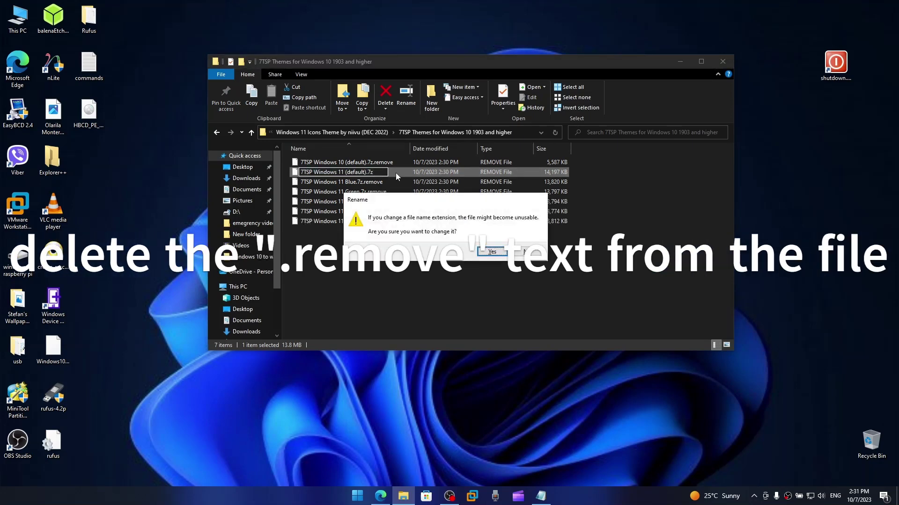
pyautogui.press('Return')
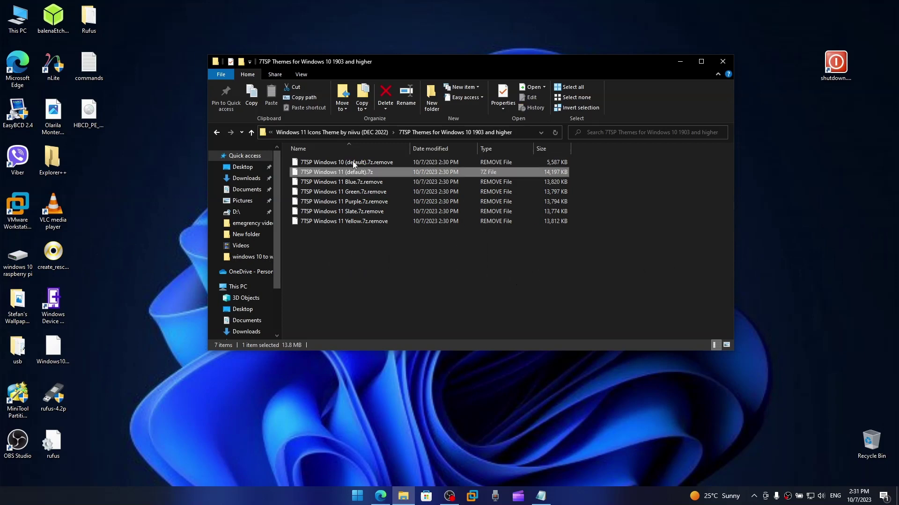
# - Rename the 7tsp GUI v0.6(2019) file from .ee to .exe and launch it
pyautogui.click(321, 131)
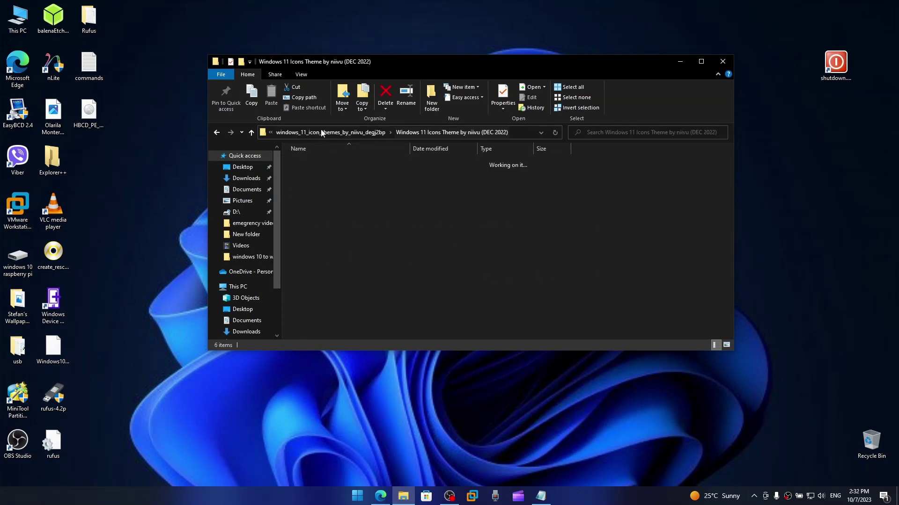
pyautogui.click(309, 133)
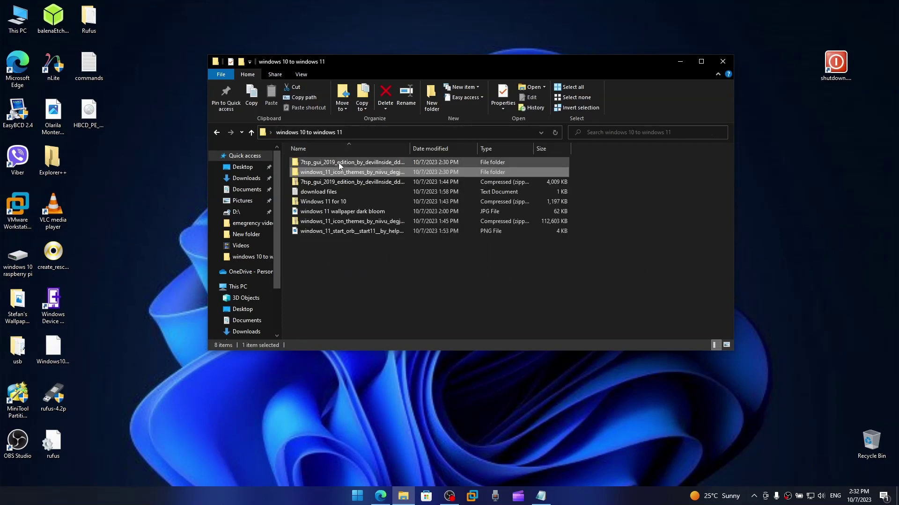
pyautogui.doubleClick(341, 166)
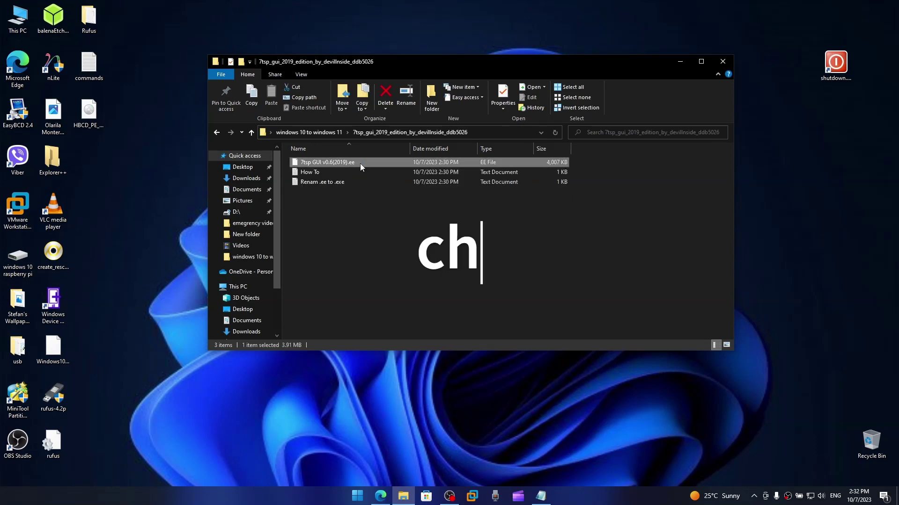
pyautogui.click(360, 164)
pyautogui.write('x')
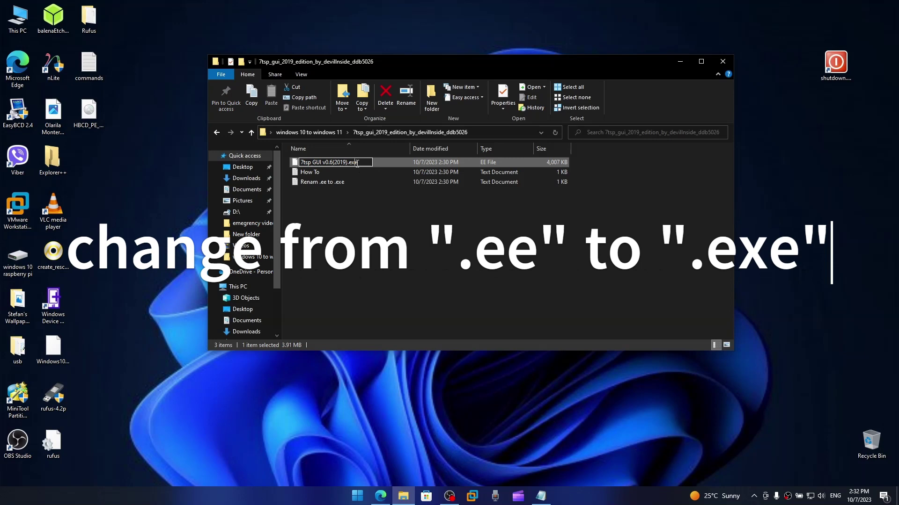
pyautogui.press('Return')
pyautogui.click(490, 252)
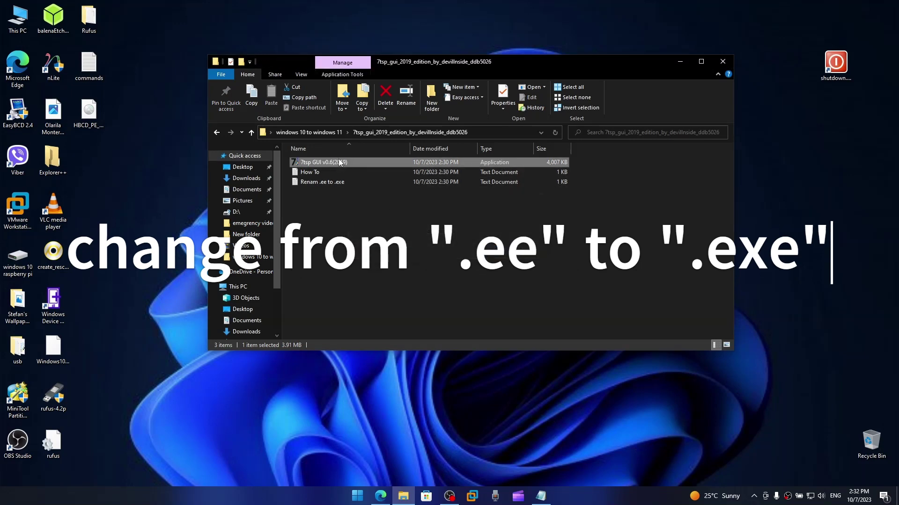
pyautogui.doubleClick(340, 162)
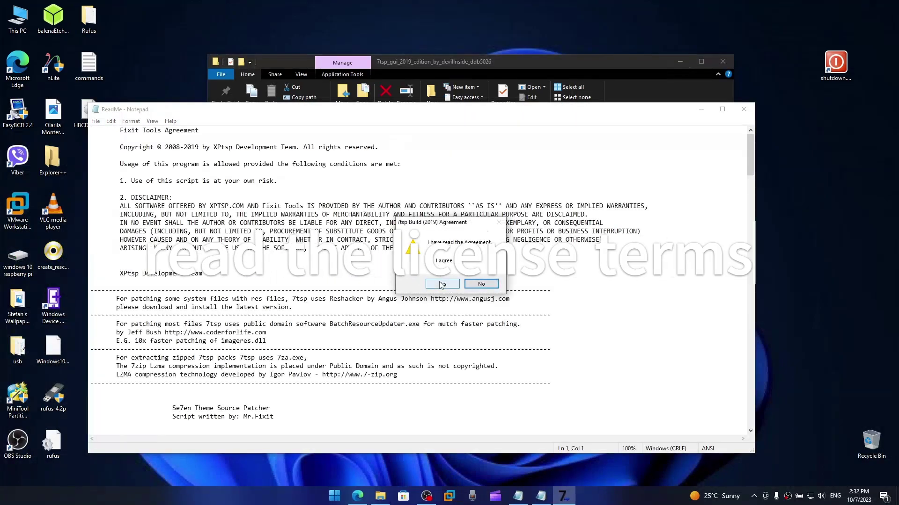
# - Accept the 7tsp license, close the ReadMe, and add the 7TSP Windows 11 (default).7z pack
pyautogui.click(441, 283)
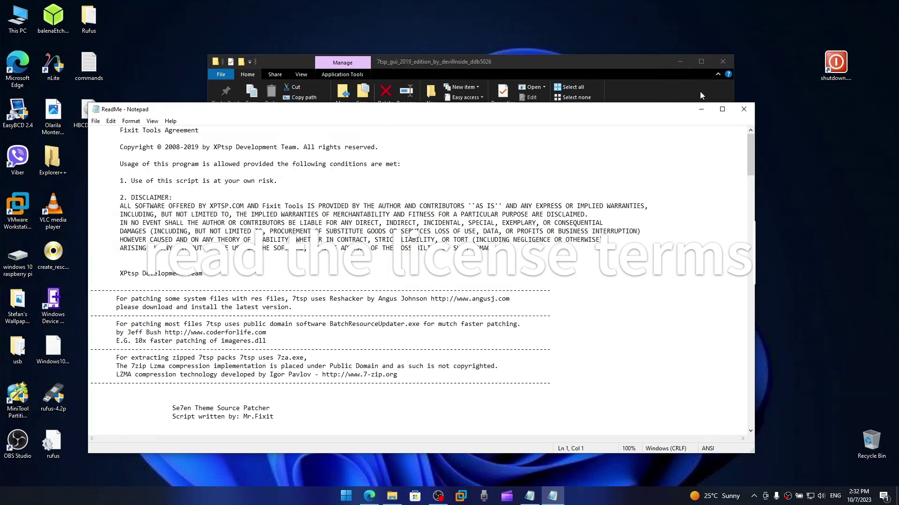
pyautogui.click(744, 109)
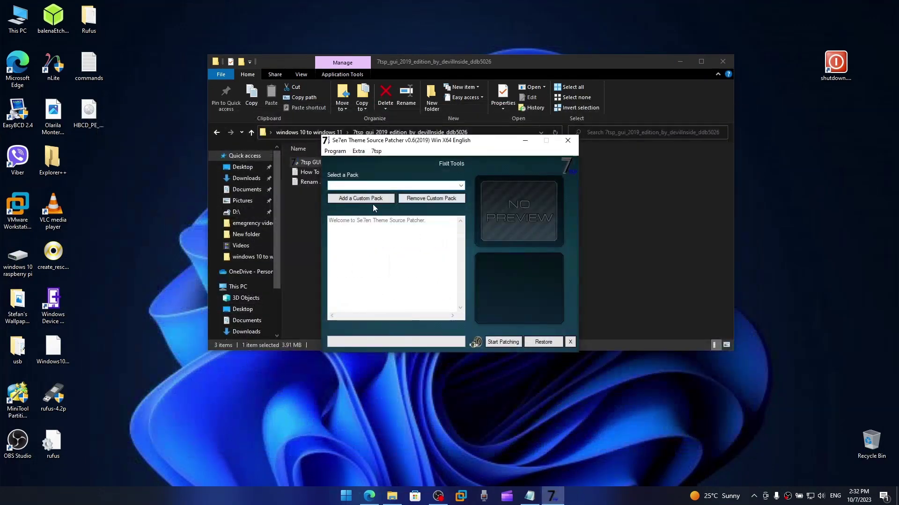
pyautogui.click(354, 201)
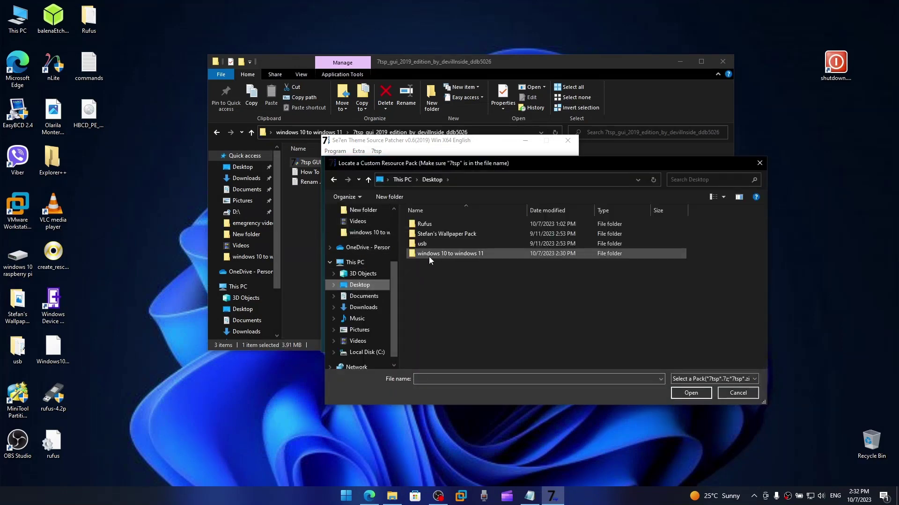
pyautogui.doubleClick(429, 256)
pyautogui.doubleClick(473, 249)
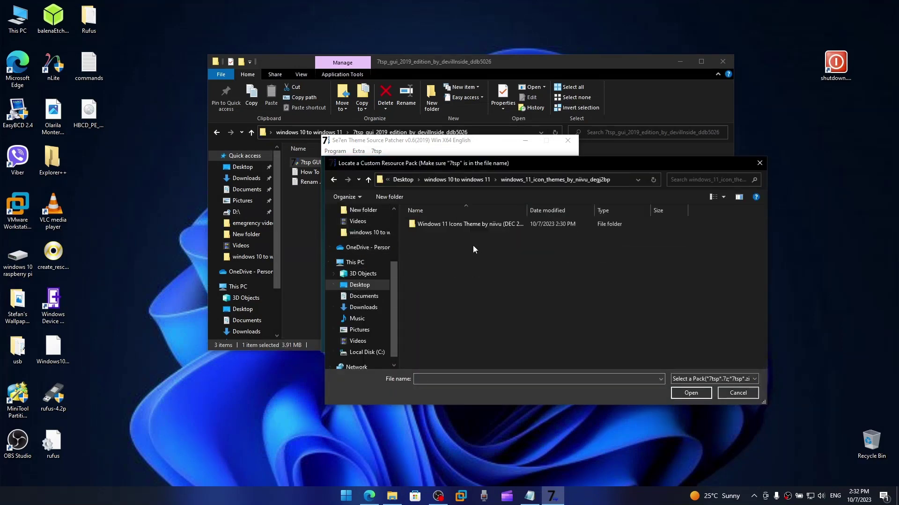
pyautogui.doubleClick(433, 224)
pyautogui.doubleClick(433, 225)
pyautogui.click(444, 224)
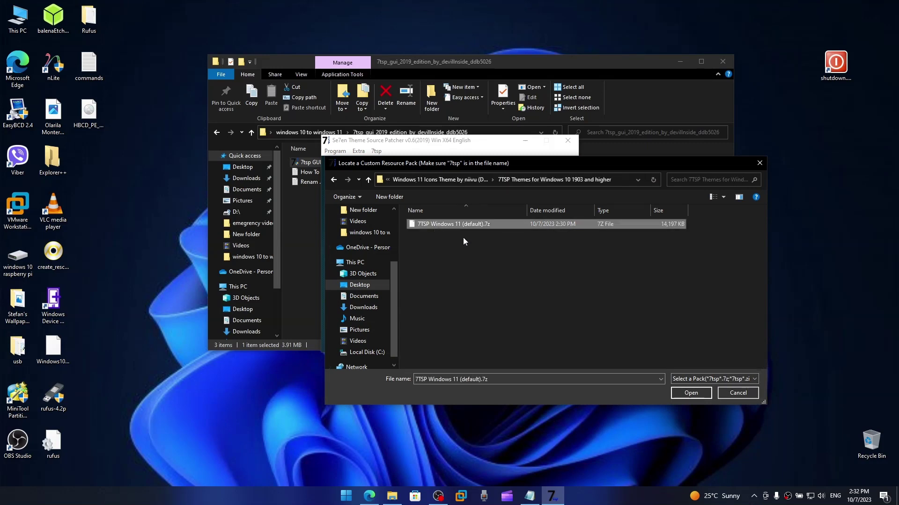
pyautogui.click(692, 393)
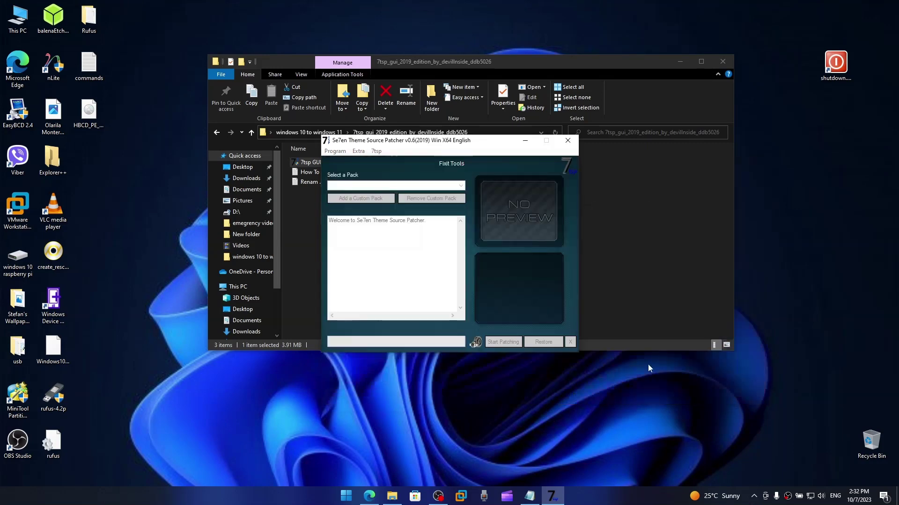
# - Start patching with the Windows 11 pack, agreeing to create a restore point
pyautogui.click(493, 338)
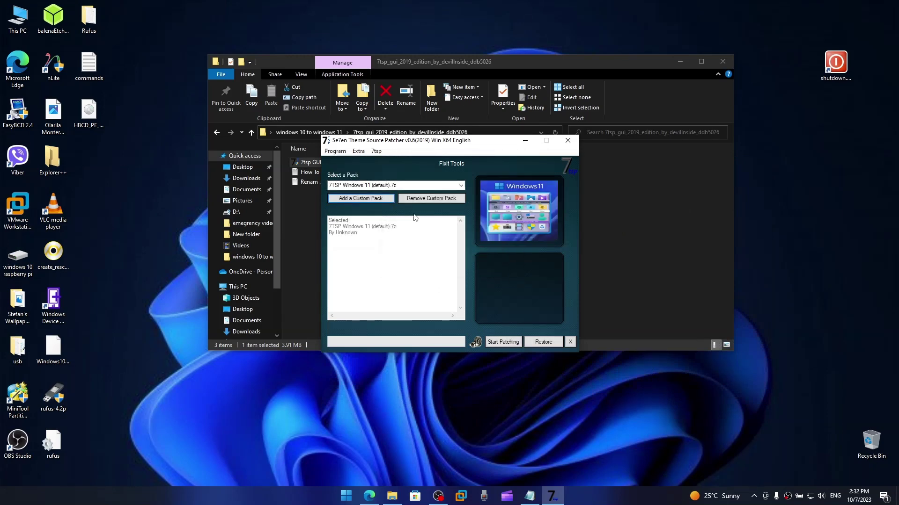
pyautogui.click(504, 346)
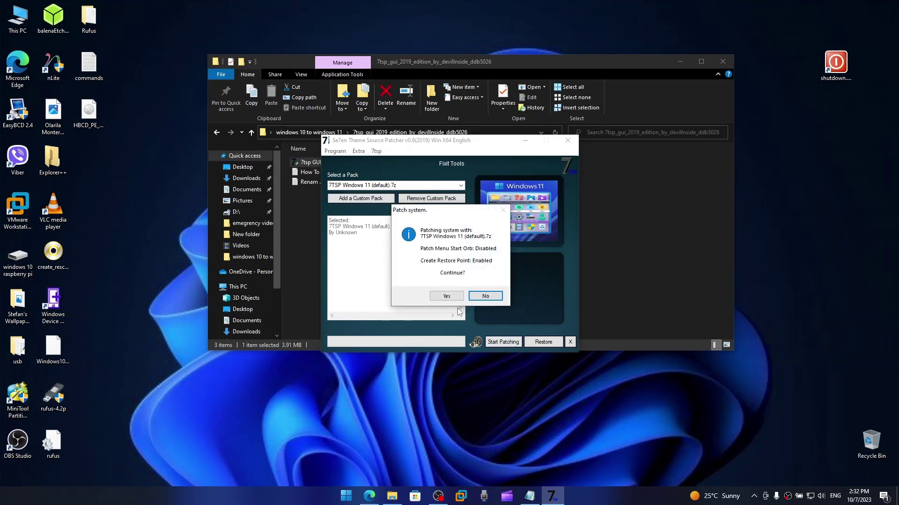
pyautogui.click(447, 296)
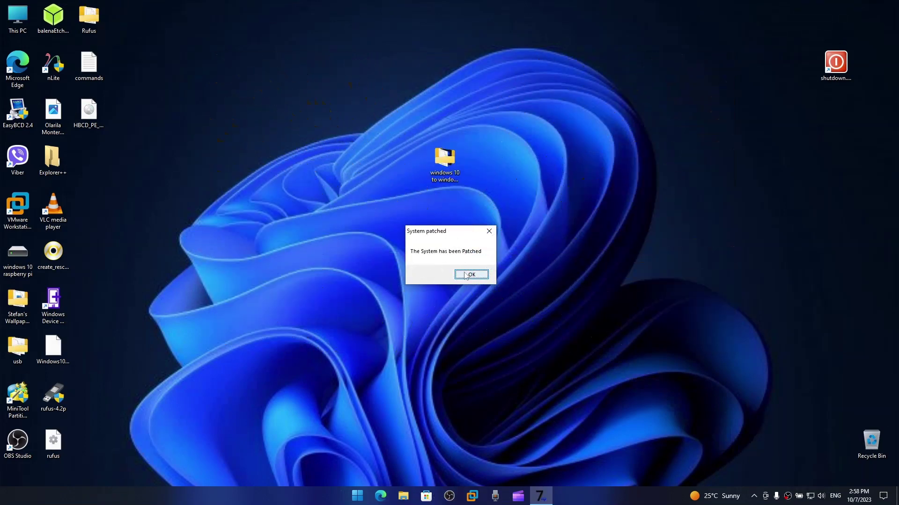
# - Dismiss the System patched message and glance at the Start menu
pyautogui.click(463, 275)
pyautogui.click(374, 500)
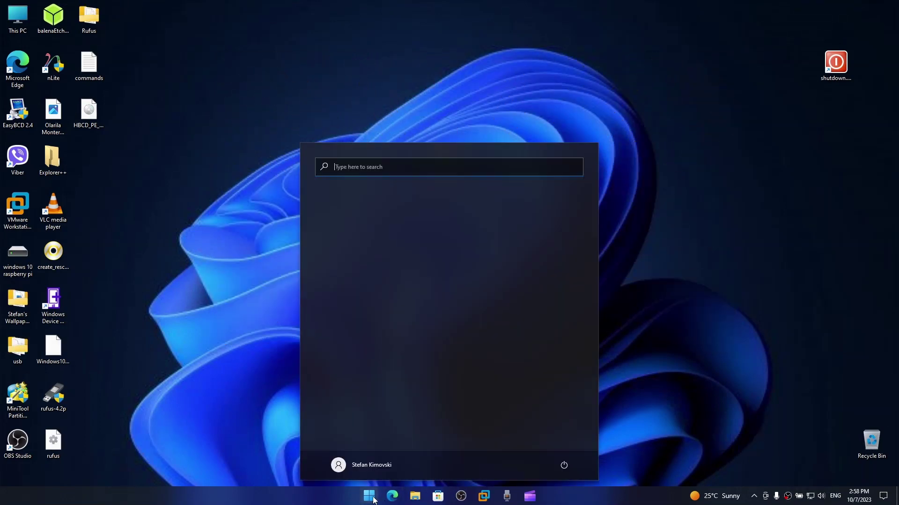
pyautogui.click(371, 500)
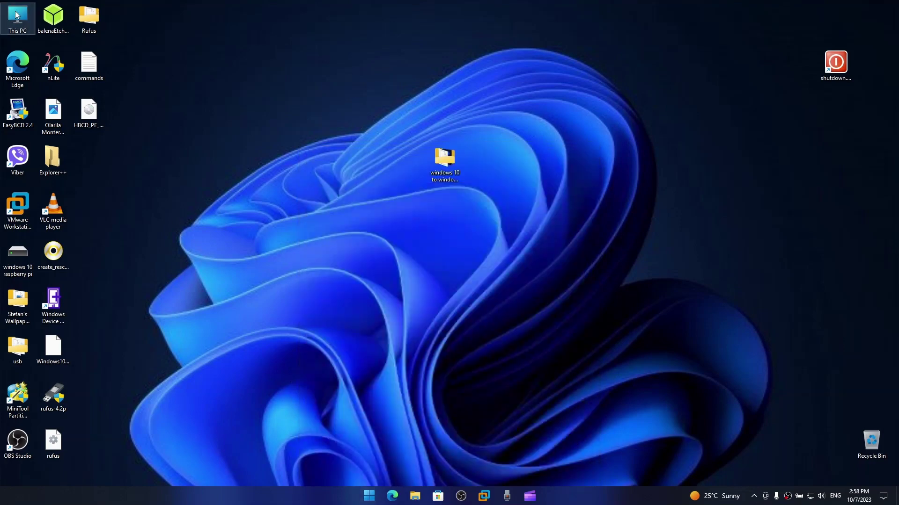
# - Inspect the new icons in This PC, then reopen the windows 10 to windows 11 folder
pyautogui.press('super+e')
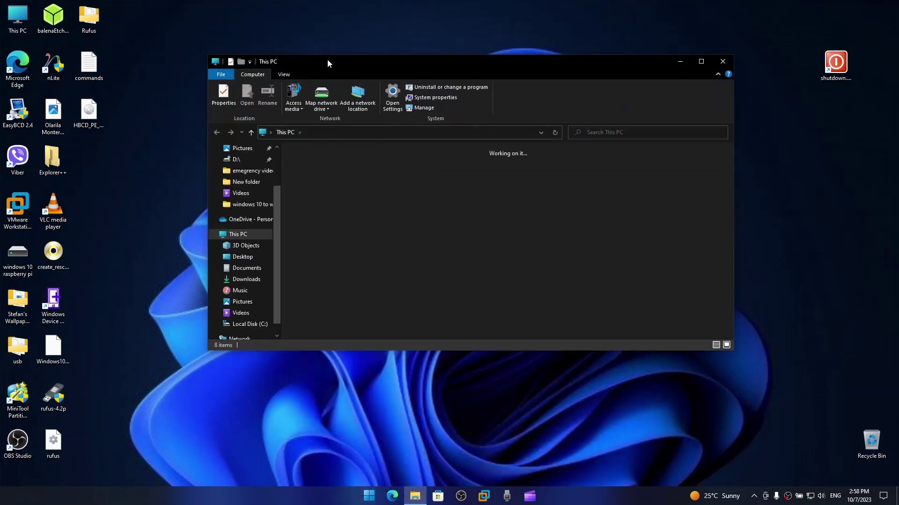
pyautogui.moveTo(327, 59); pyautogui.dragTo(374, 73)
pyautogui.moveTo(708, 254); pyautogui.dragTo(497, 262)
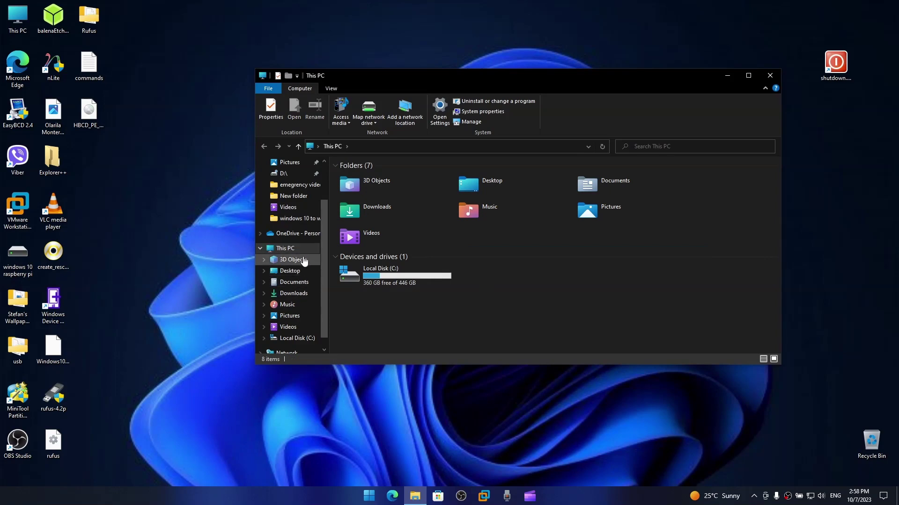
pyautogui.click(275, 182)
pyautogui.click(554, 258)
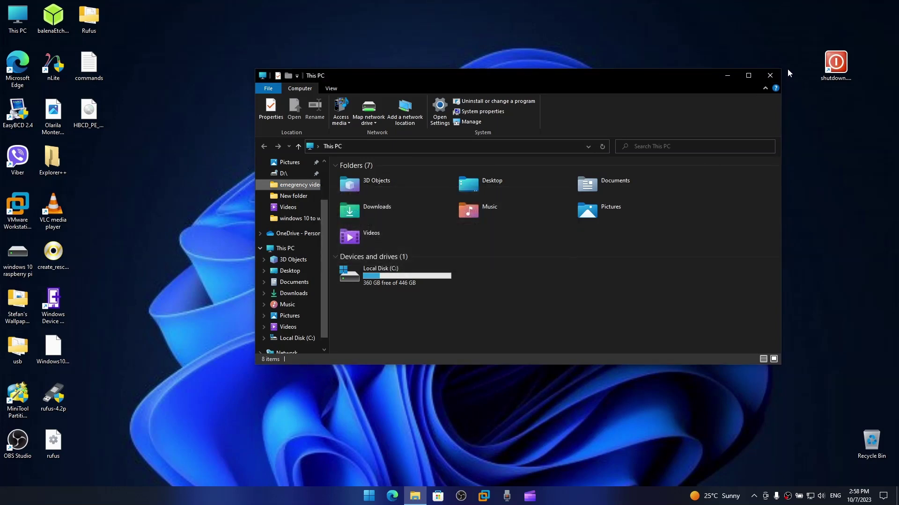
pyautogui.click(769, 73)
pyautogui.moveTo(829, 361); pyautogui.dragTo(853, 443)
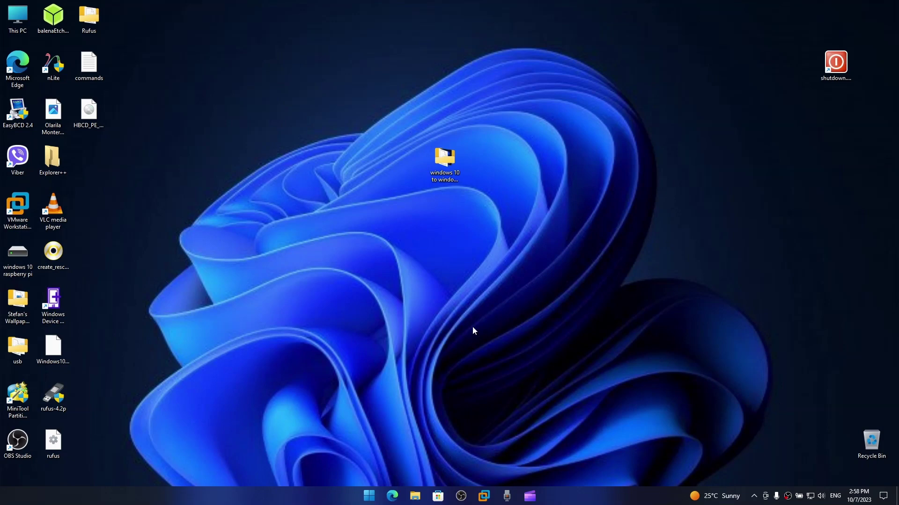
pyautogui.doubleClick(444, 161)
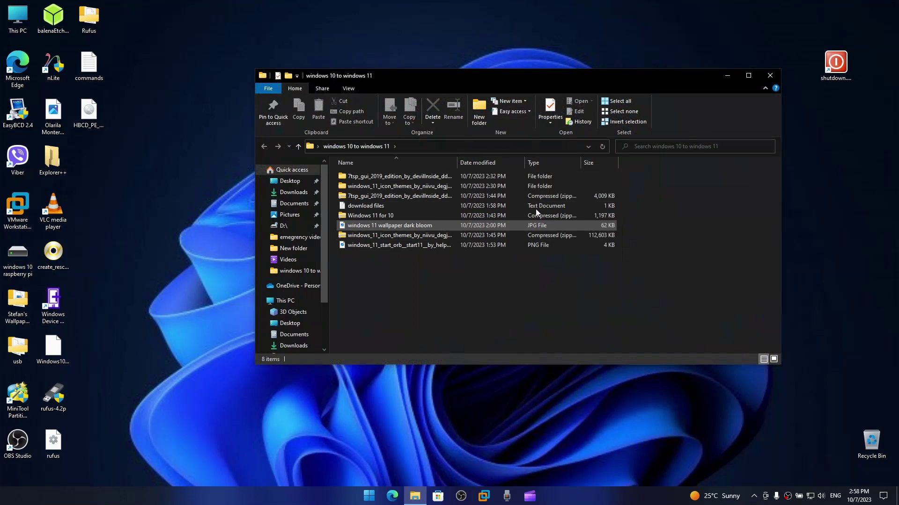
# - Close the upgrade folder, check Start, then reopen and close the folder to inspect icons
pyautogui.click(770, 75)
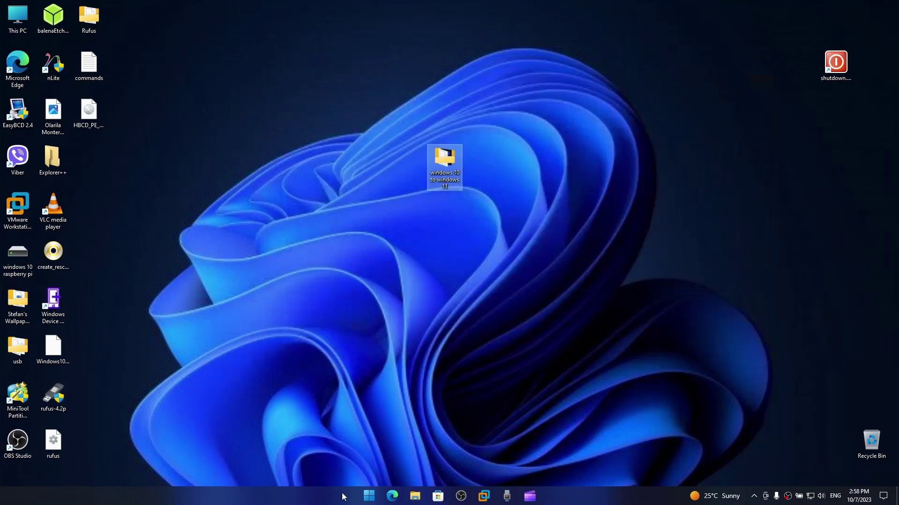
pyautogui.click(369, 496)
pyautogui.click(369, 495)
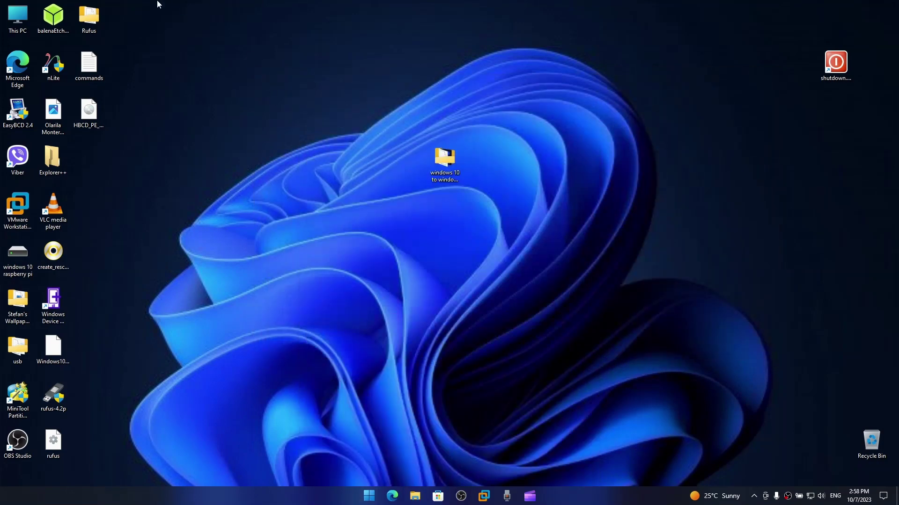
pyautogui.moveTo(136, 12)
pyautogui.mouseDown()
pyautogui.moveTo(140, 31)
pyautogui.moveTo(136, 18)
pyautogui.mouseUp()
pyautogui.doubleClick(453, 167)
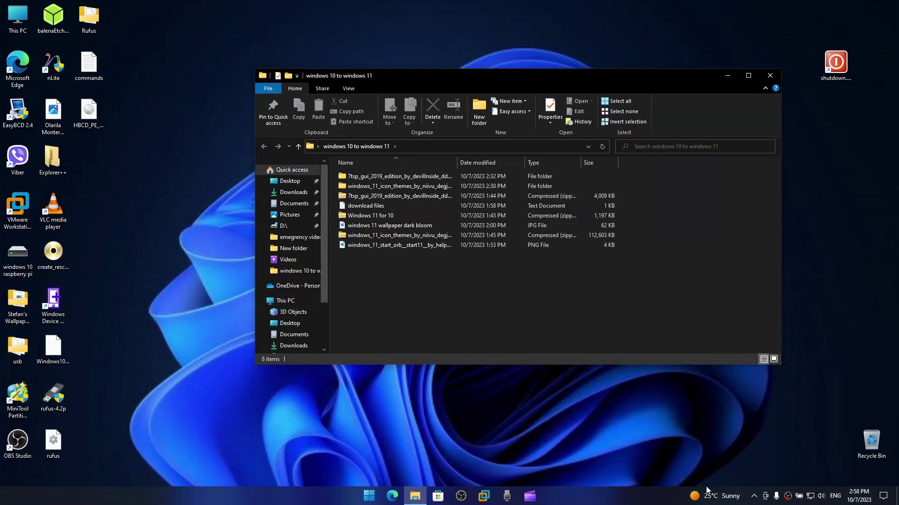
pyautogui.click(770, 75)
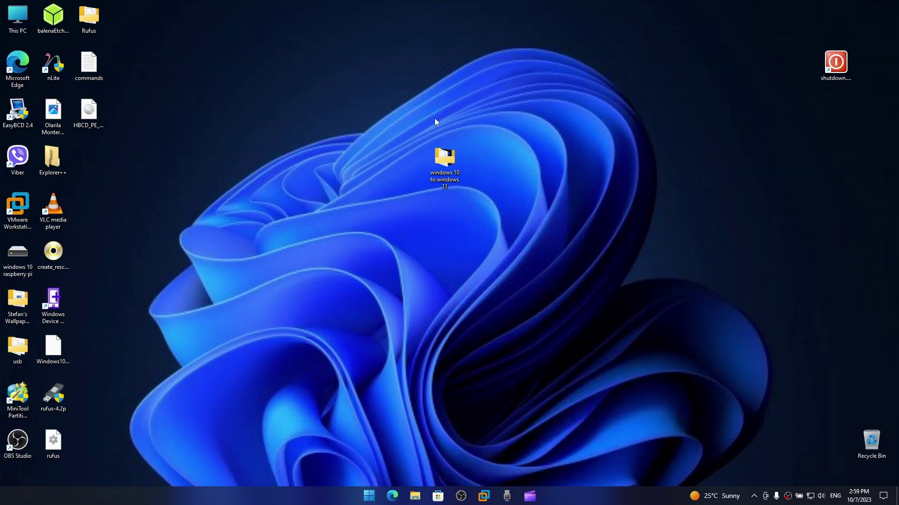
# - Search Start for 'create' and open the Create a restore point settings
pyautogui.rightClick(787, 496)
pyautogui.click(800, 437)
pyautogui.click(365, 500)
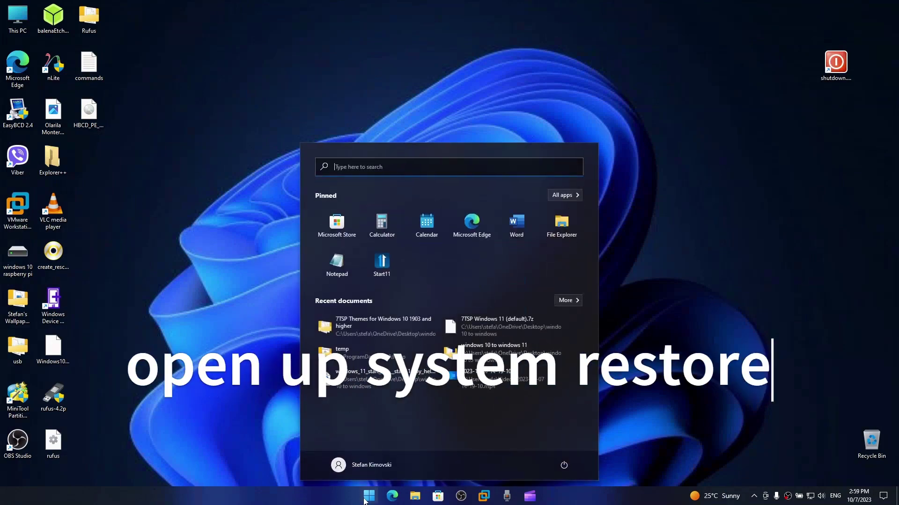
pyautogui.write('syst')
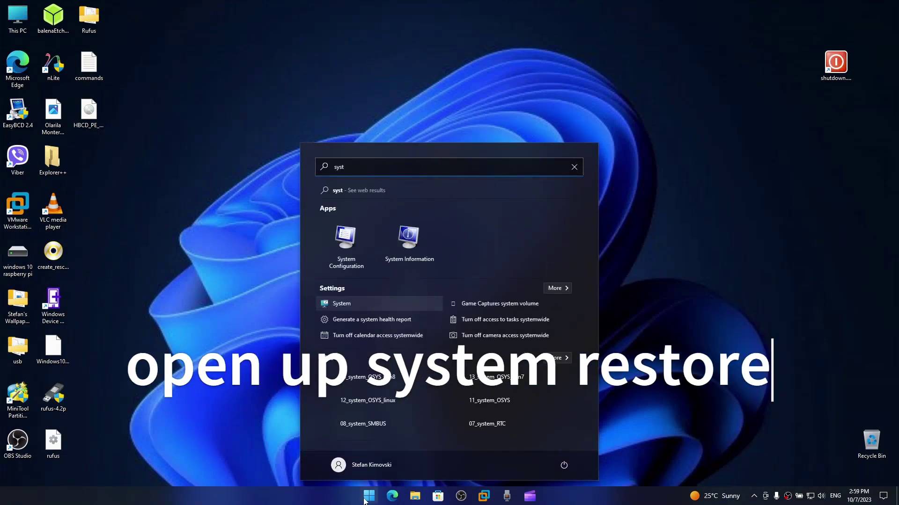
pyautogui.press('BackSpace')
pyautogui.press('BackSpace')
pyautogui.press('BackSpace')
pyautogui.press('BackSpace')
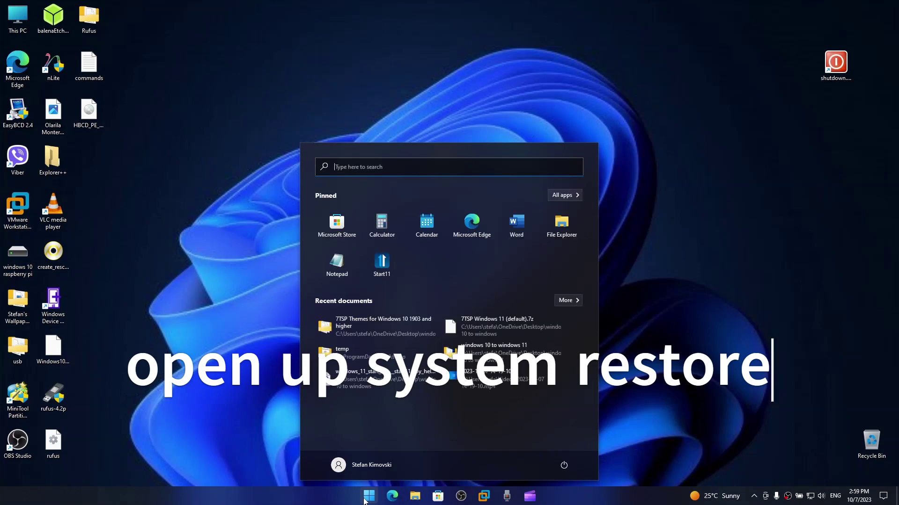
pyautogui.write('crea')
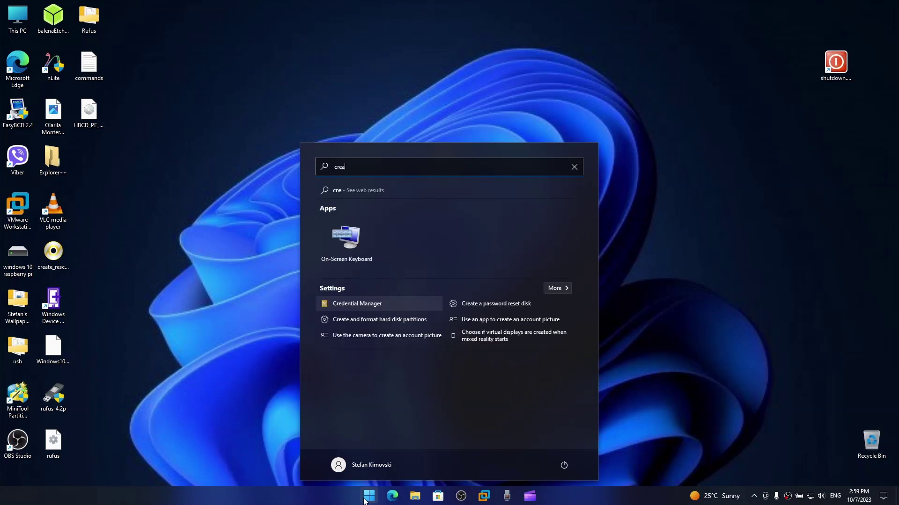
pyautogui.write('te')
pyautogui.press('Return')
# - Launch System Restore and choose the windows 10 restore point, reaching confirmation
pyautogui.moveTo(285, 113); pyautogui.dragTo(393, 128)
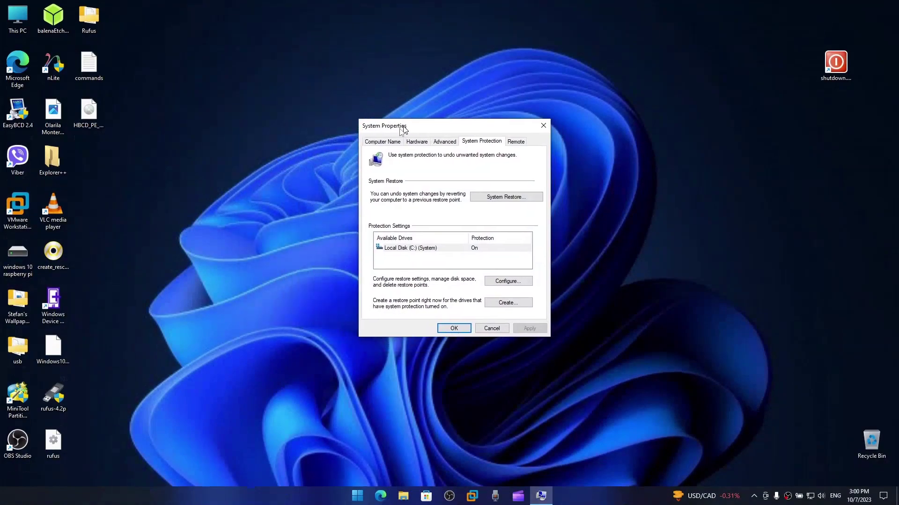
pyautogui.click(493, 198)
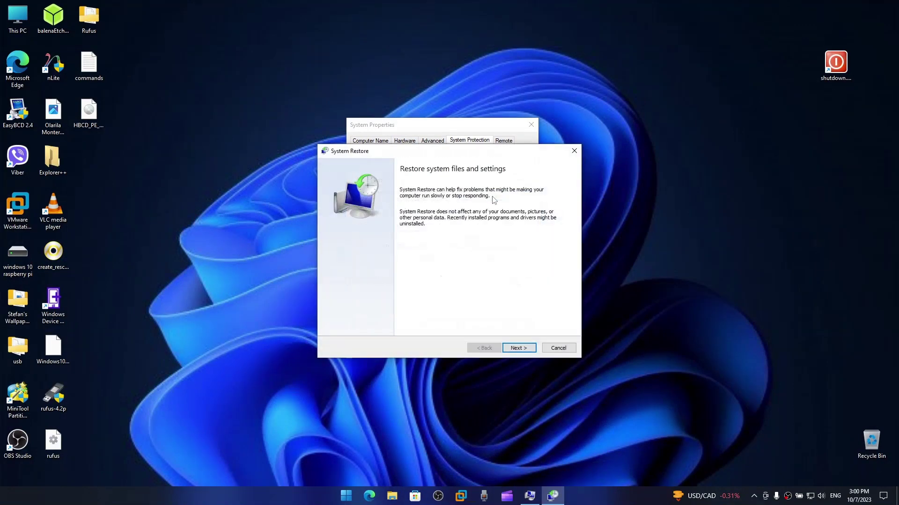
pyautogui.click(515, 349)
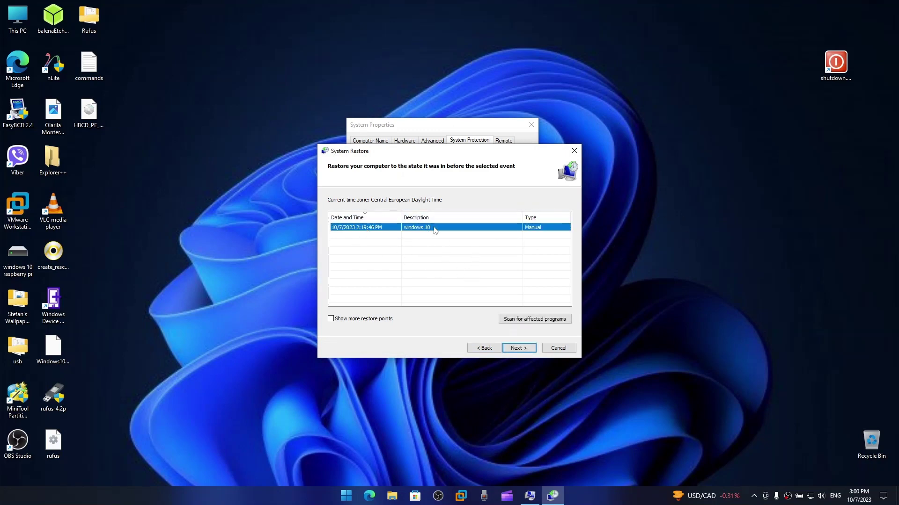
pyautogui.click(529, 354)
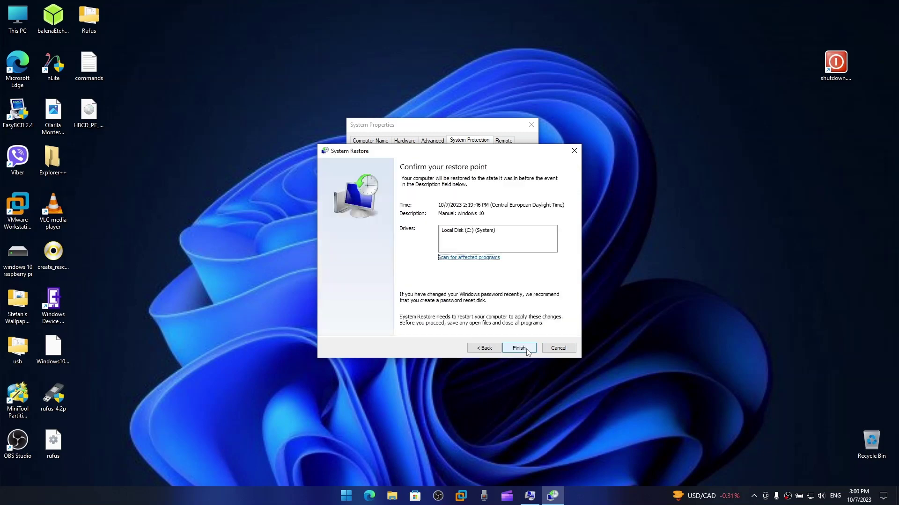